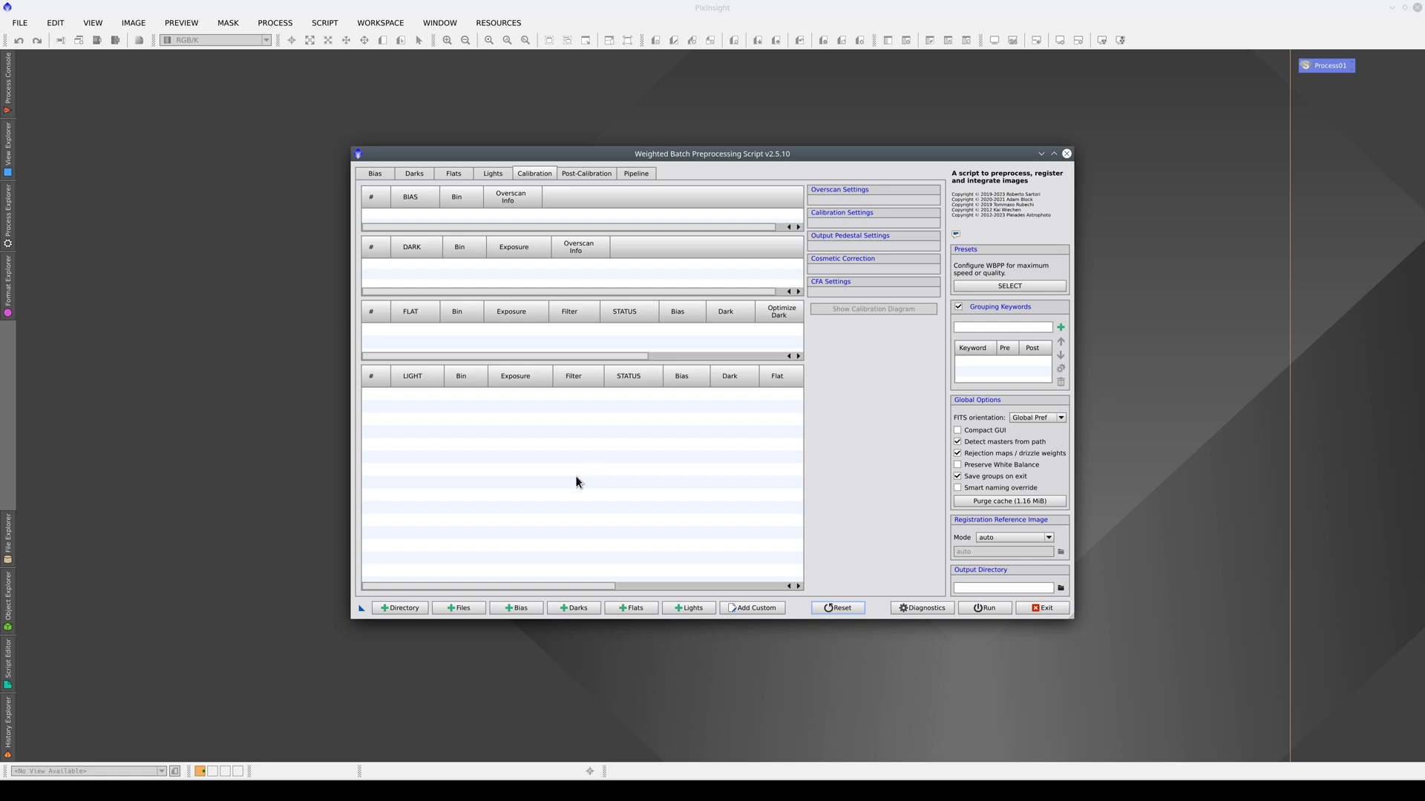
Load the M42 folder's 30 bias, 60 dark, 30 flat and 30 light frames, then dismiss the diagnostics
left_click(404, 609)
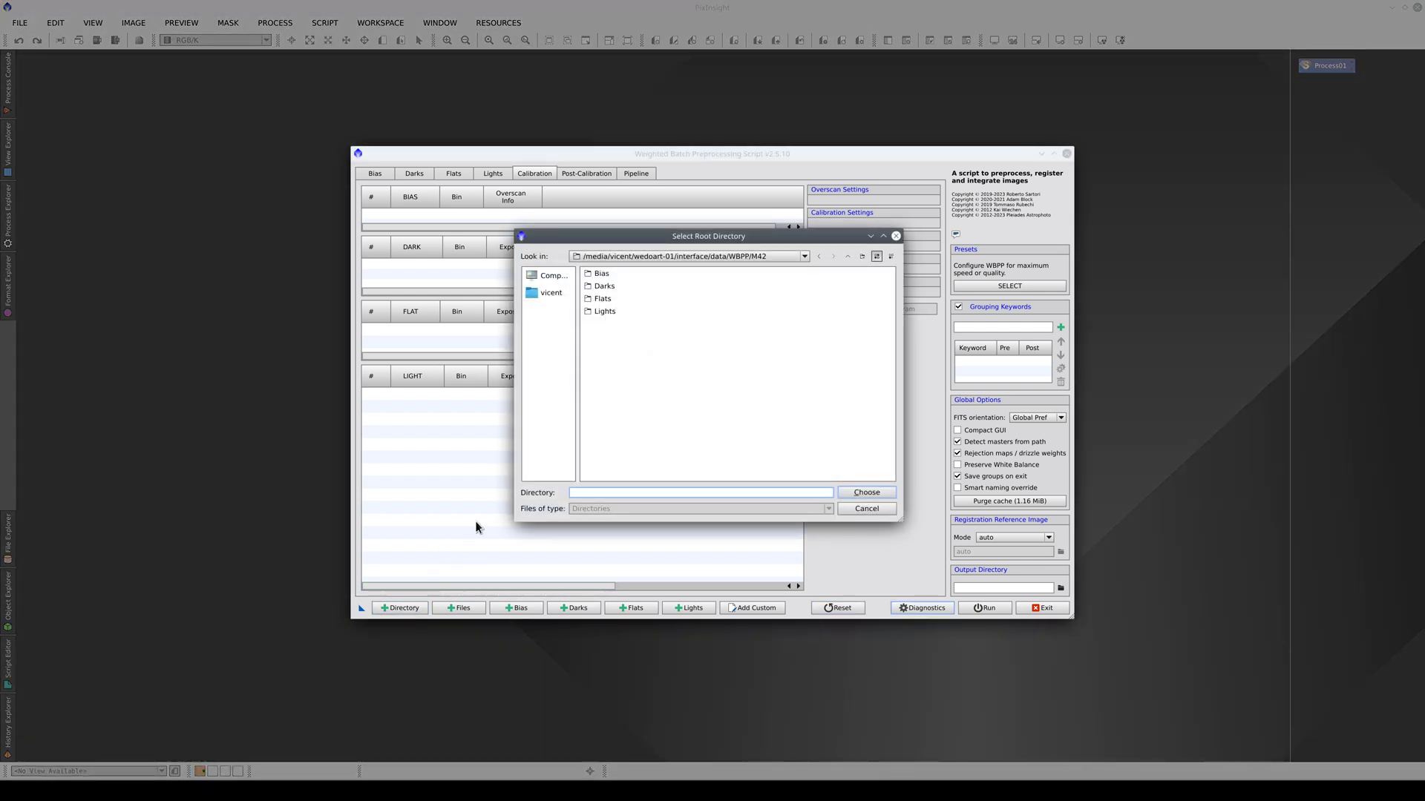
left_click(847, 256)
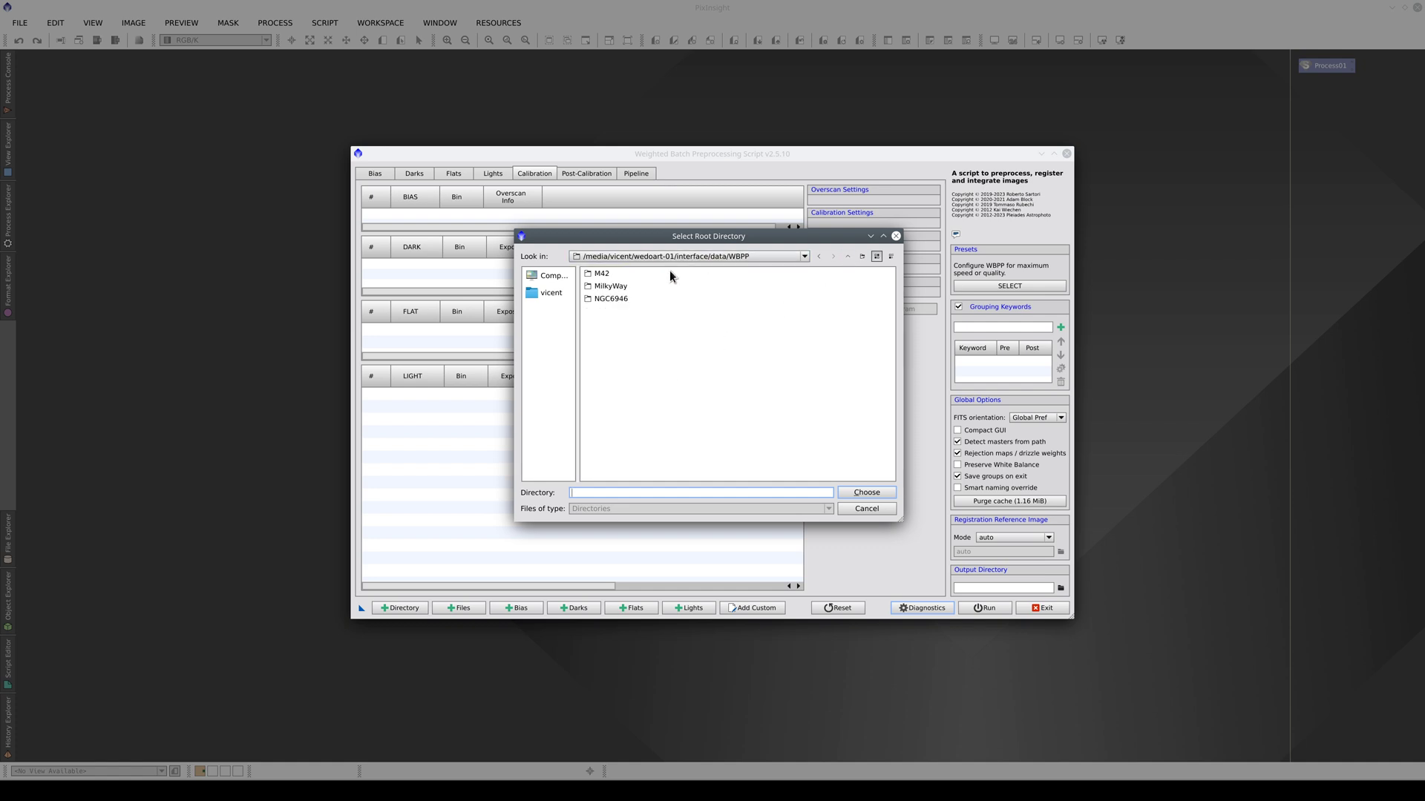
left_click(610, 274)
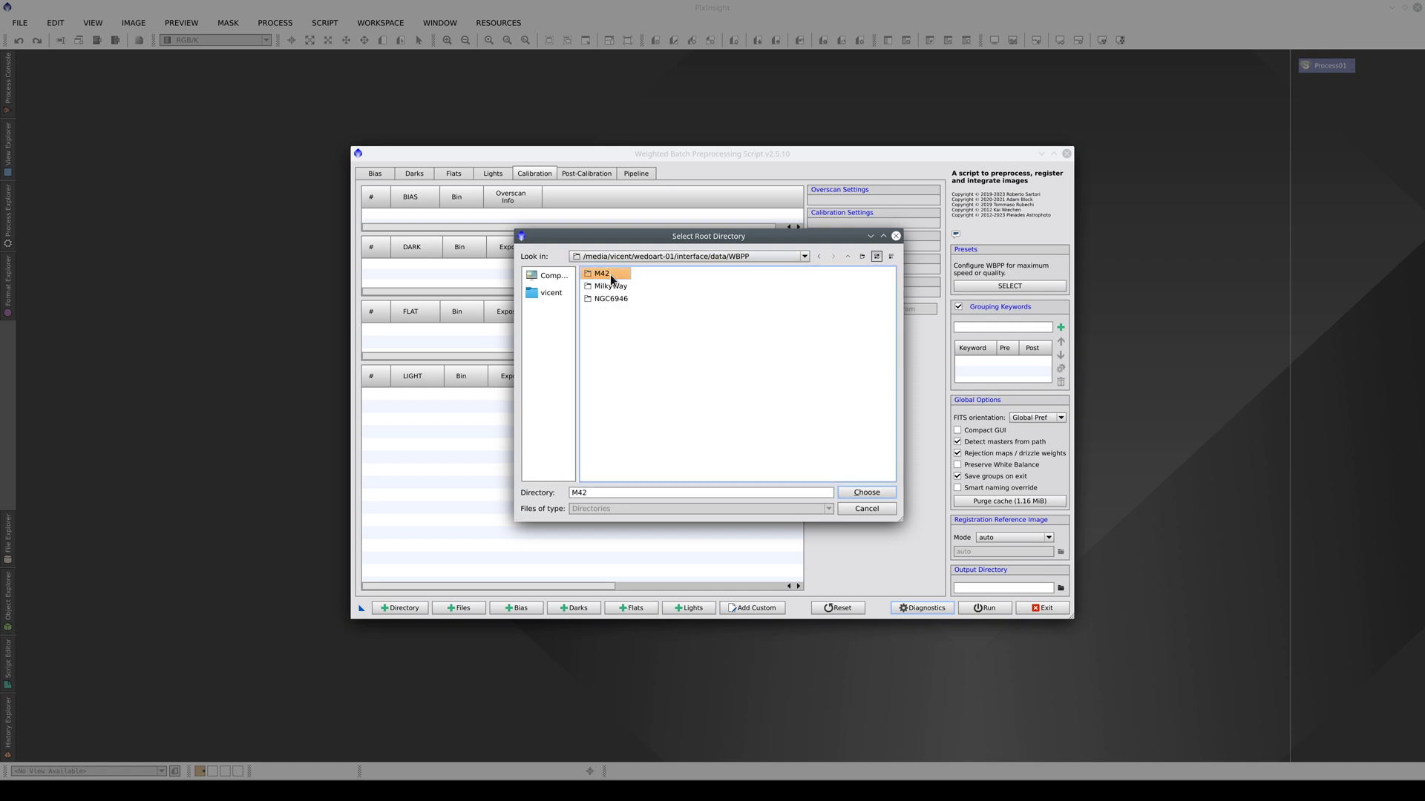
left_click(866, 492)
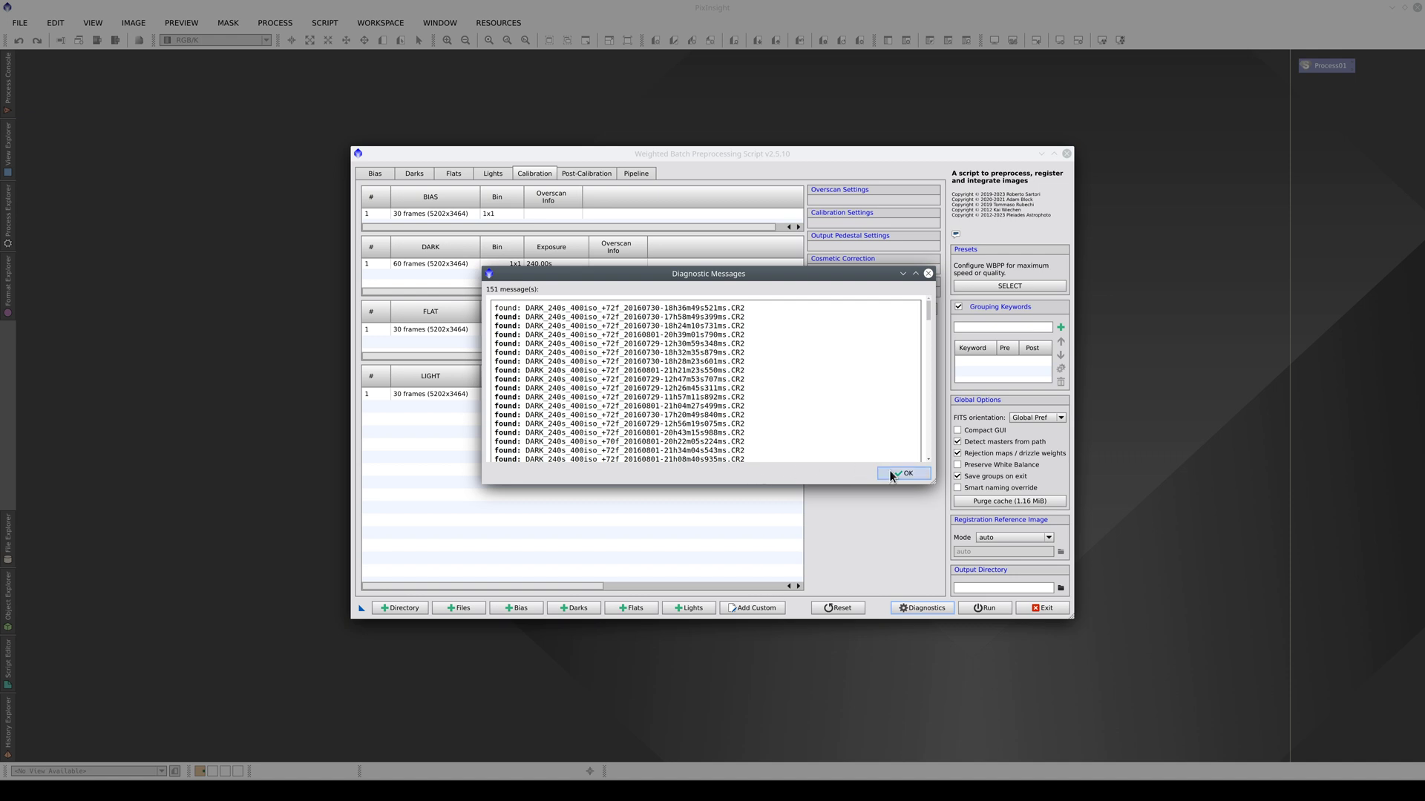
left_click(889, 472)
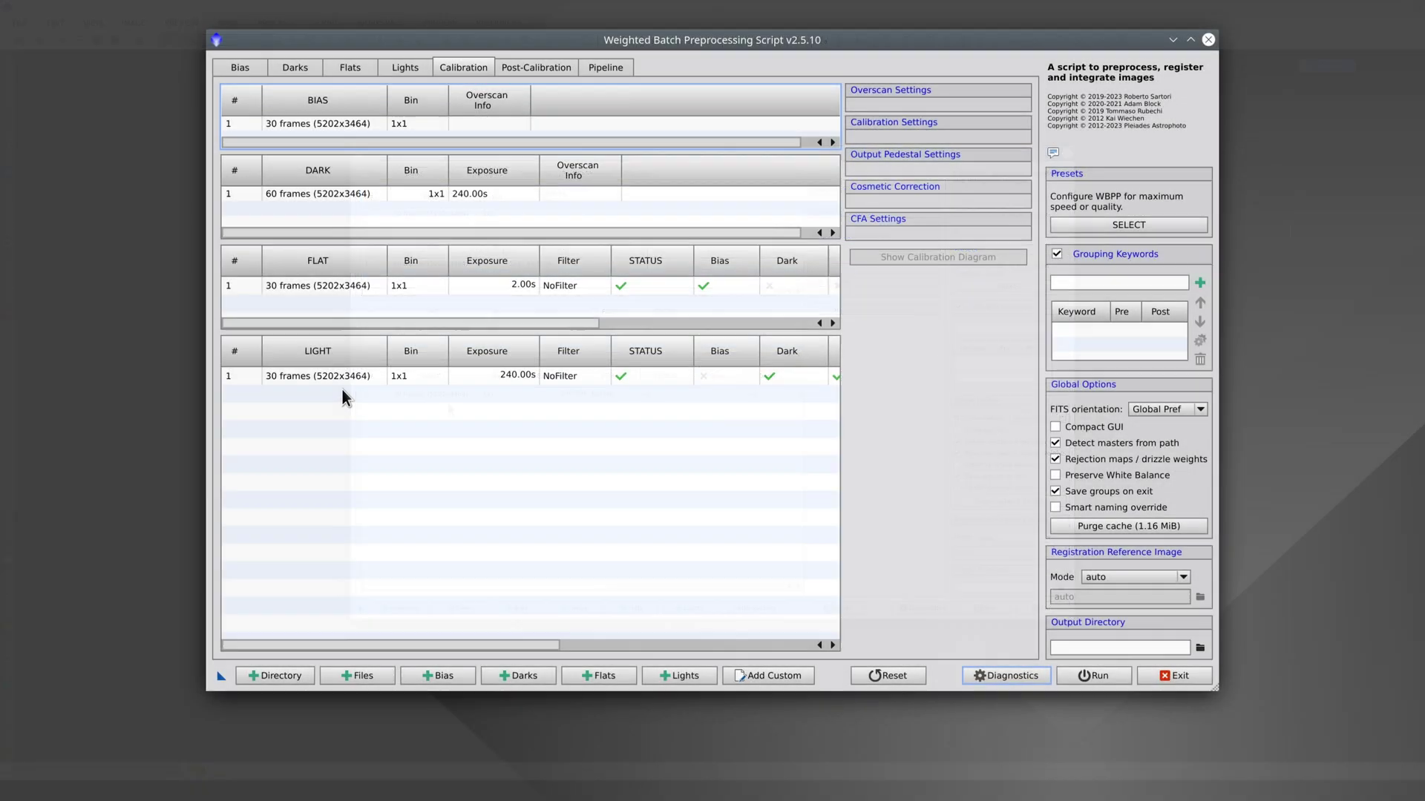
Mark the M42 light group as CFA images, leaving the mosaic pattern on Auto
left_click(448, 394)
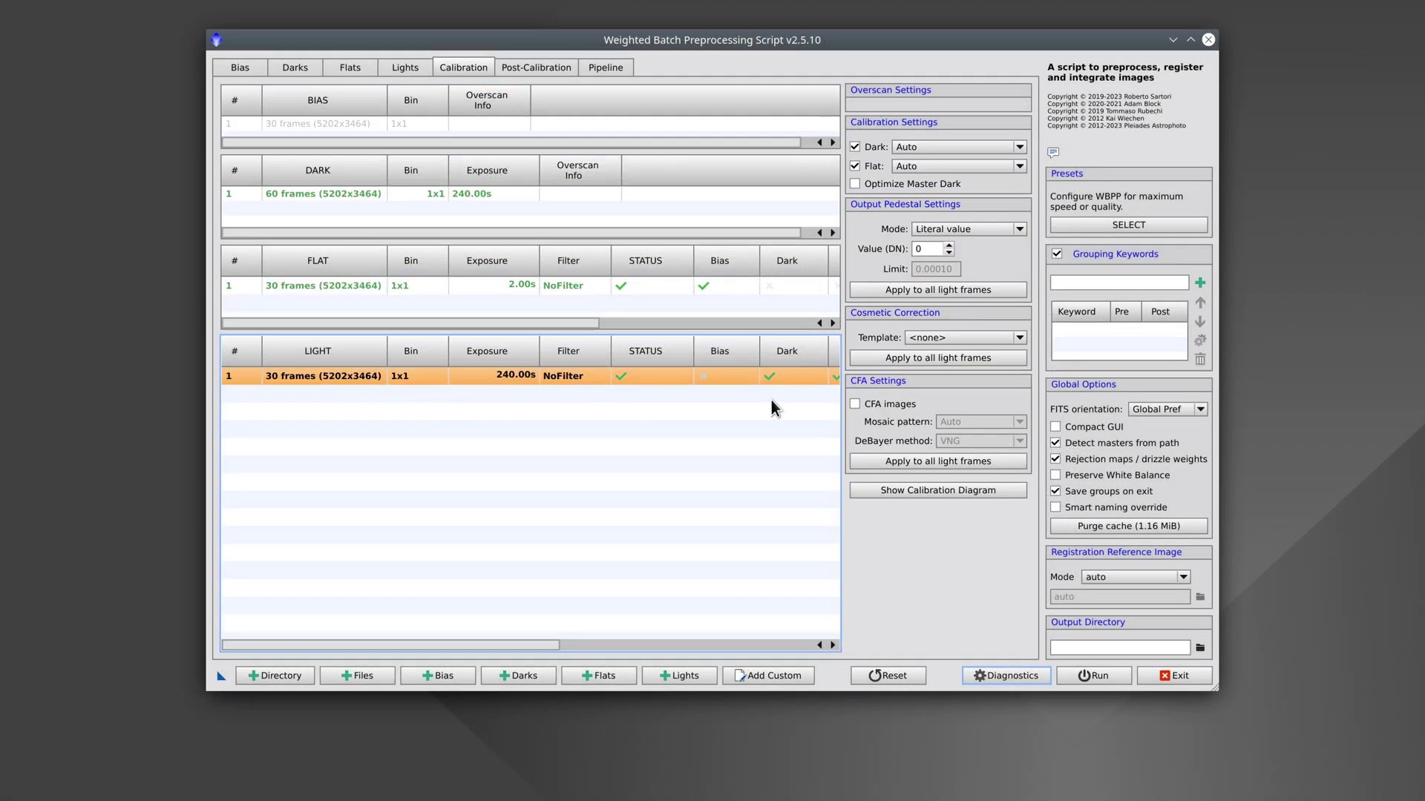
left_click(855, 403)
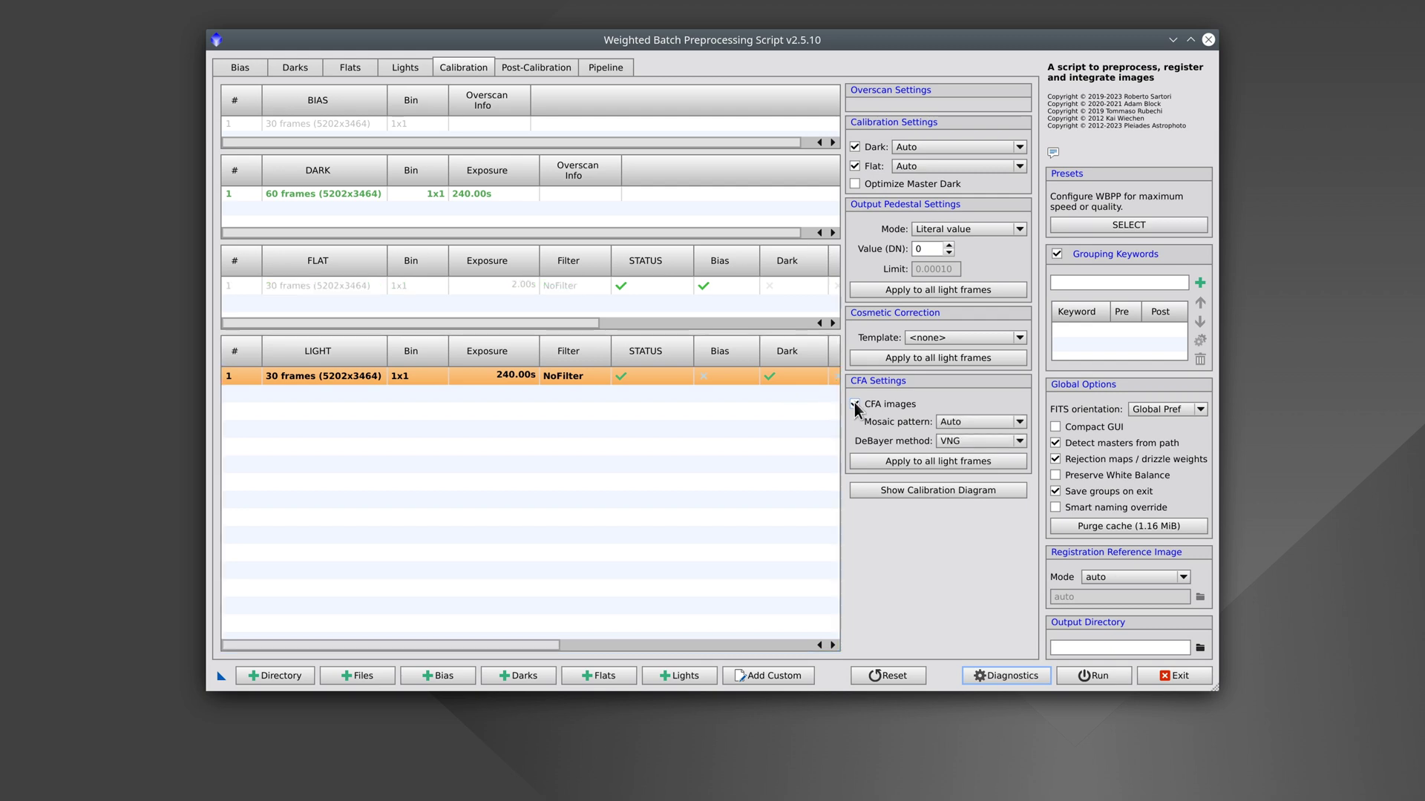
left_click(974, 424)
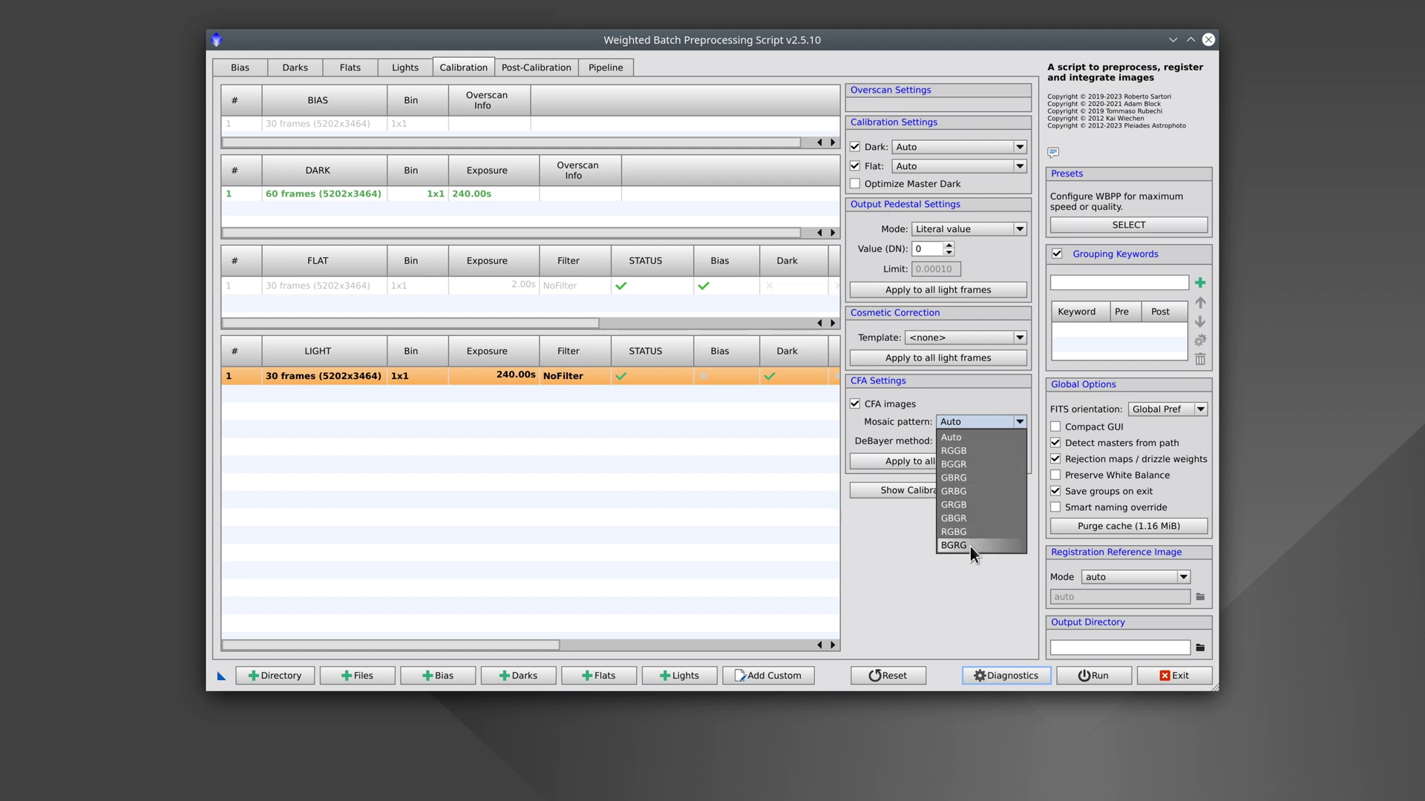
left_click(975, 422)
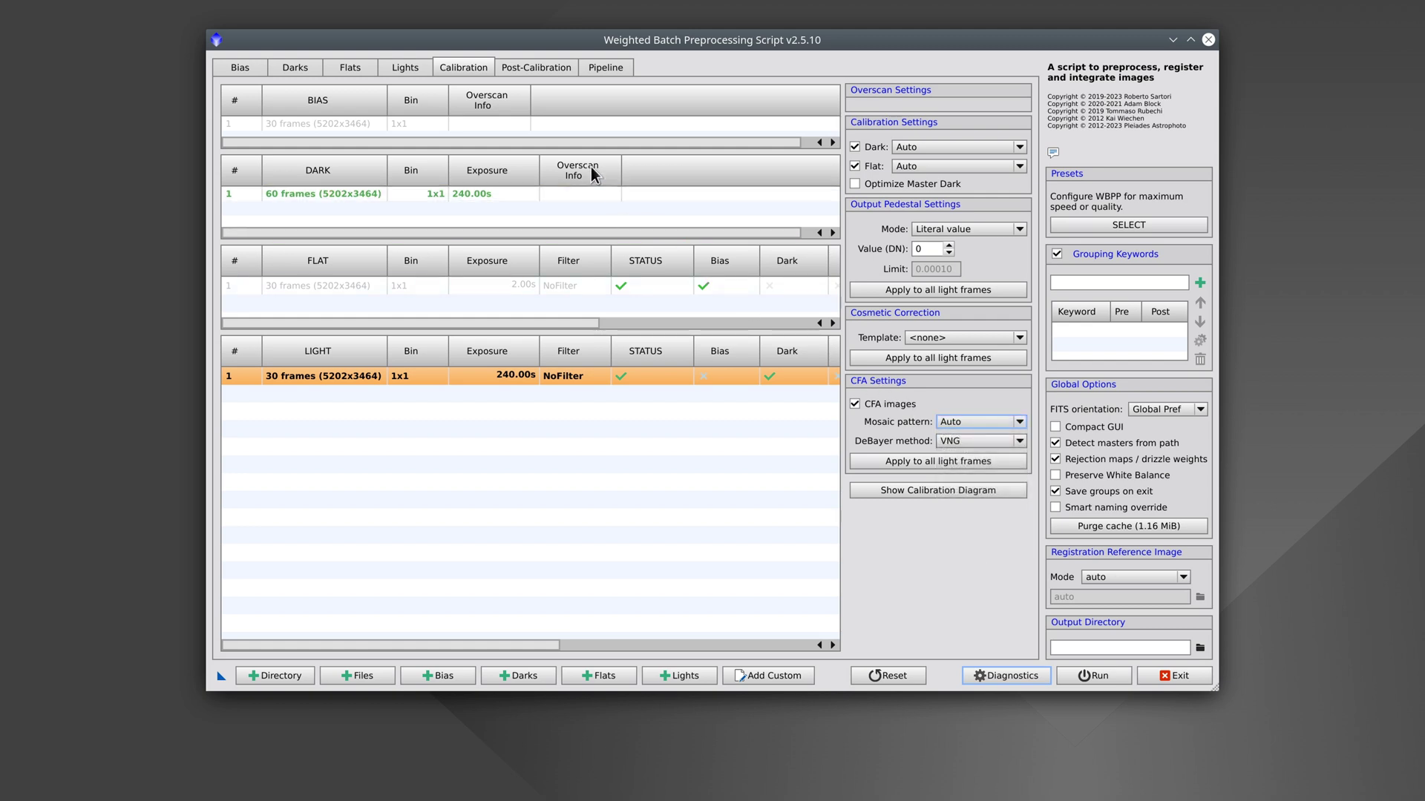
left_click(536, 68)
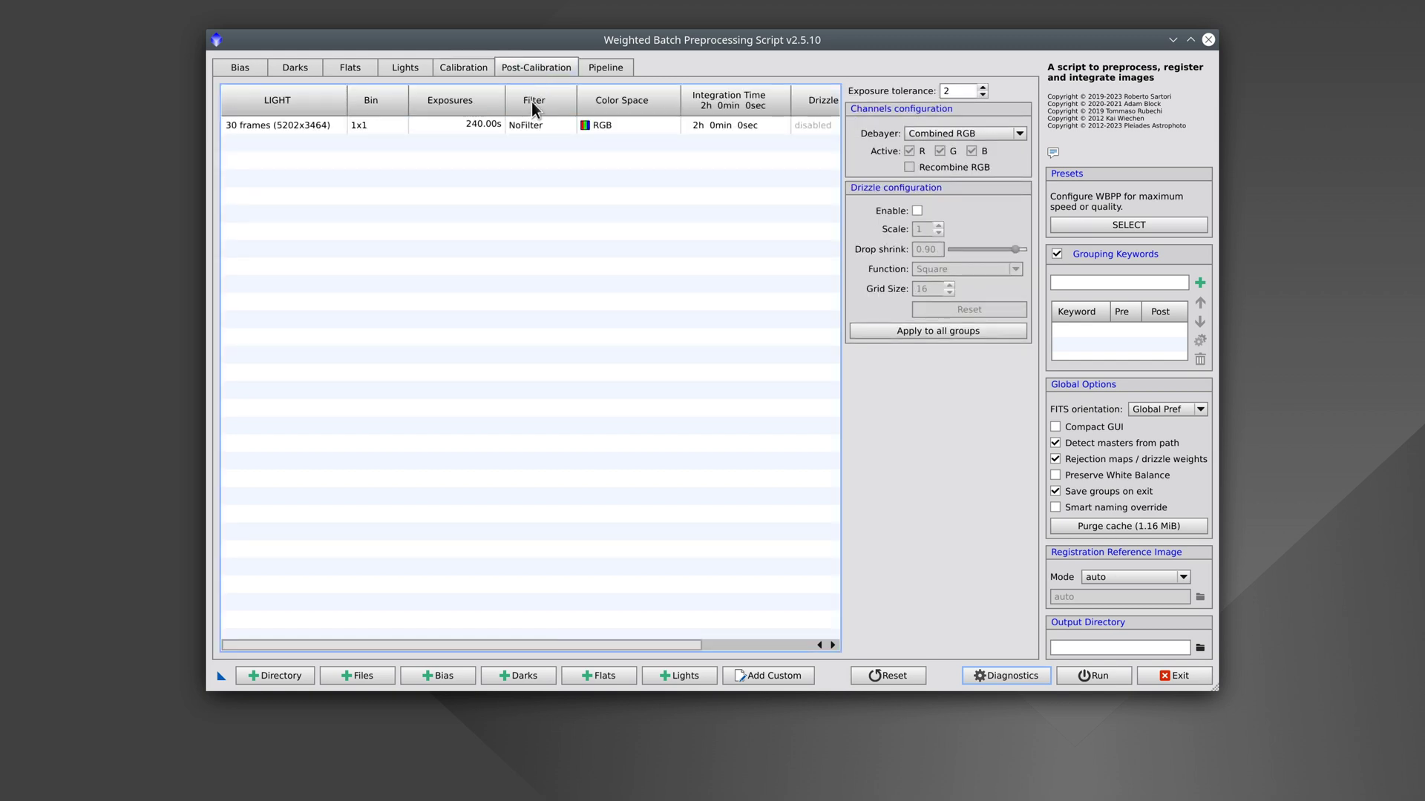
Enable drizzle at 1x scale for the M42 LIGHT group
left_click(529, 126)
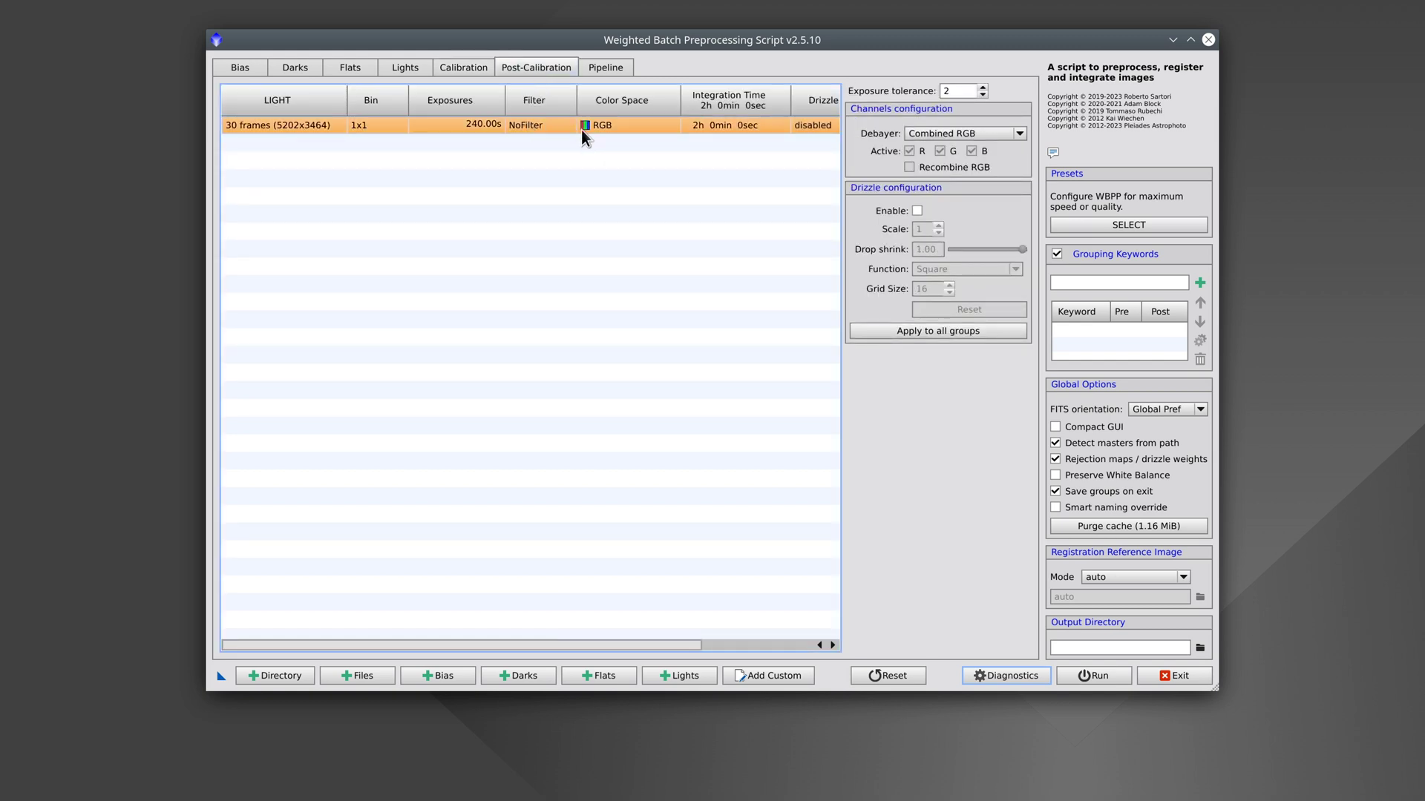
left_click(917, 211)
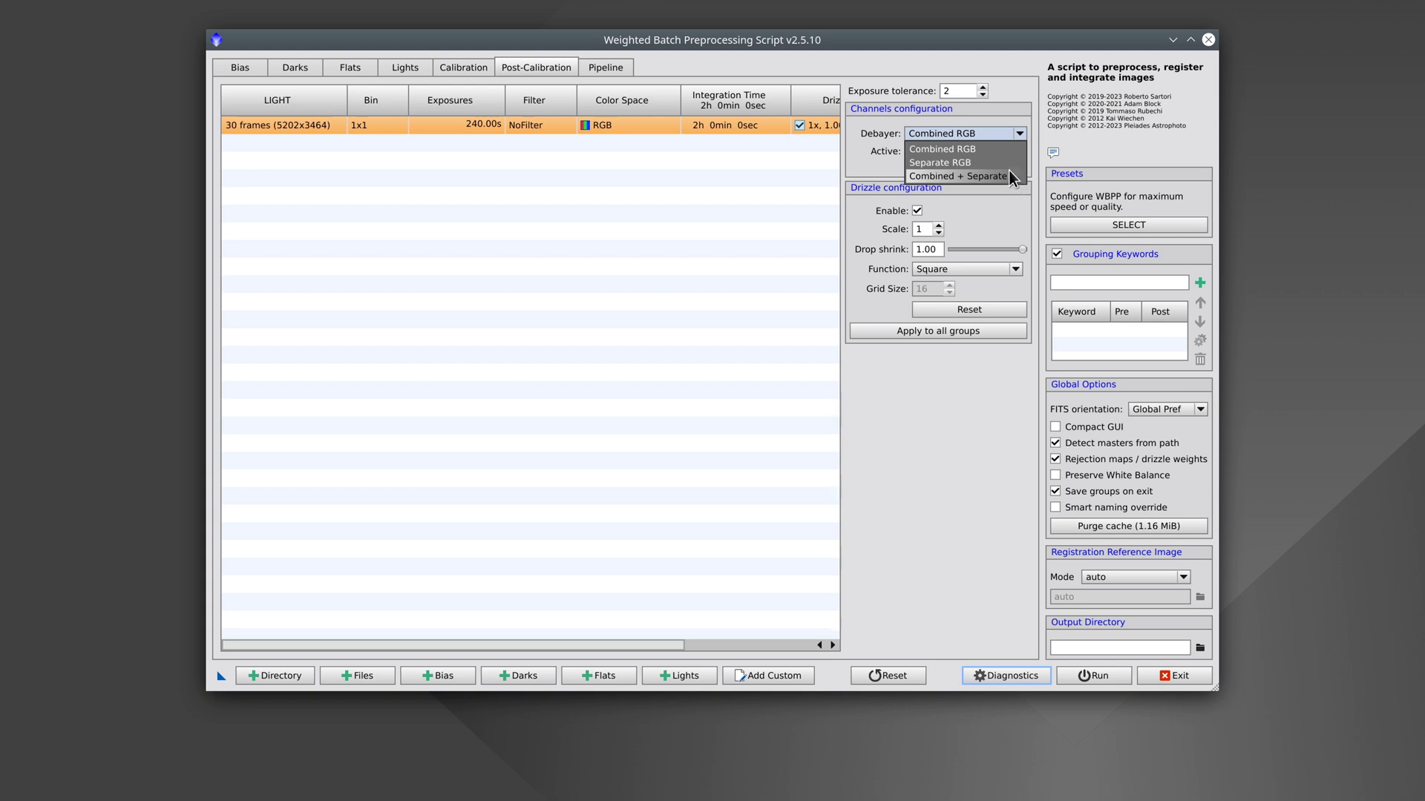
Debayer the lights as Separate RGB with Recombine RGB, and re-enable drizzle
left_click(1005, 165)
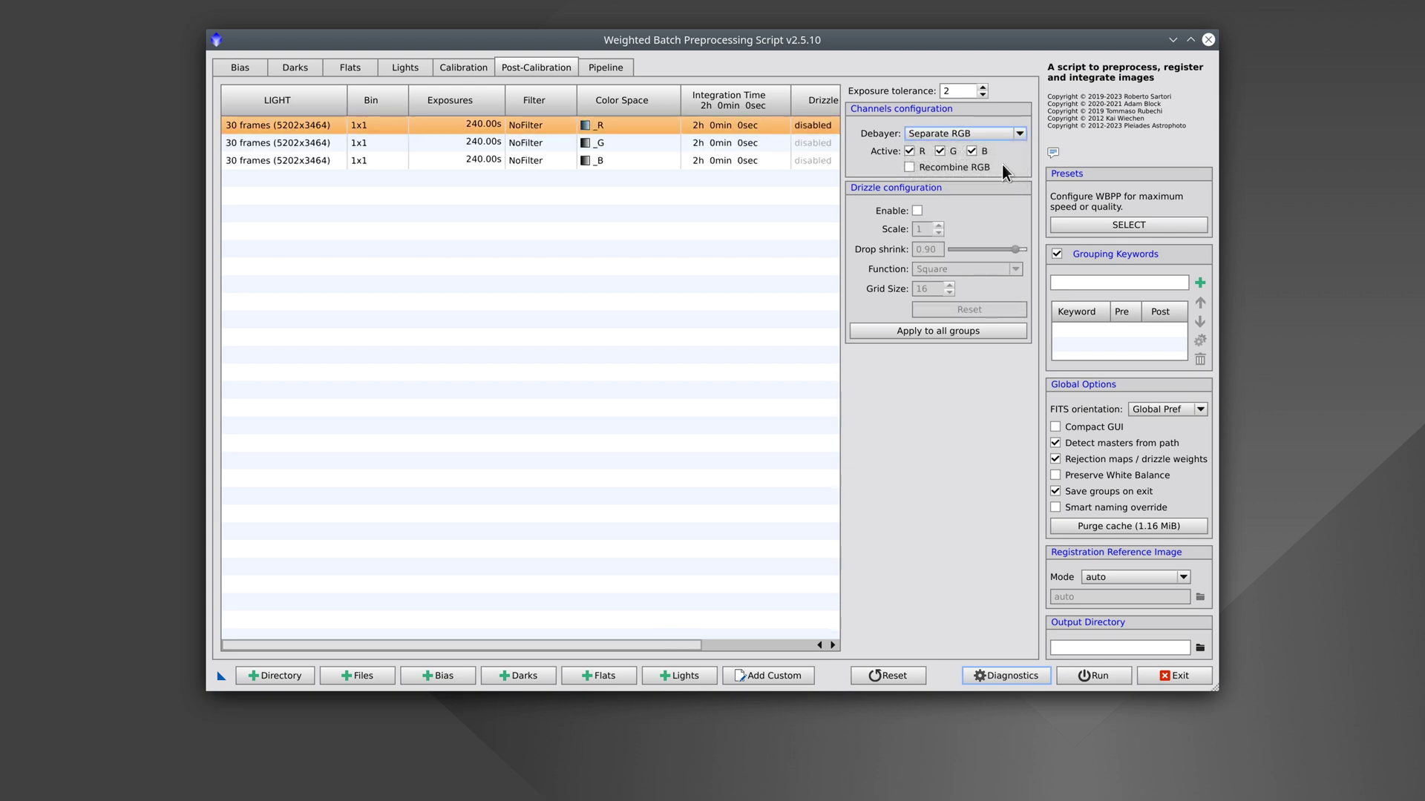
left_click(910, 168)
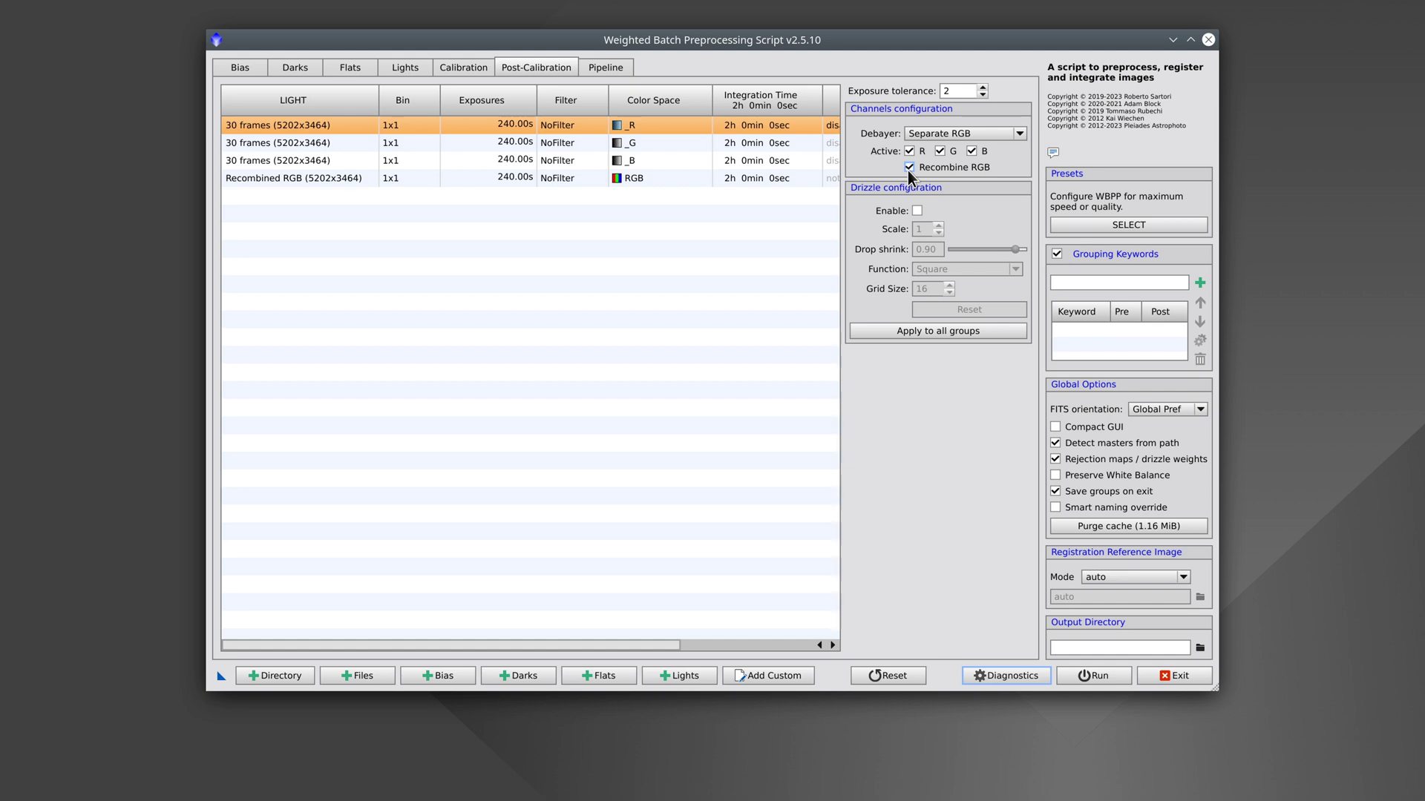
left_click(917, 211)
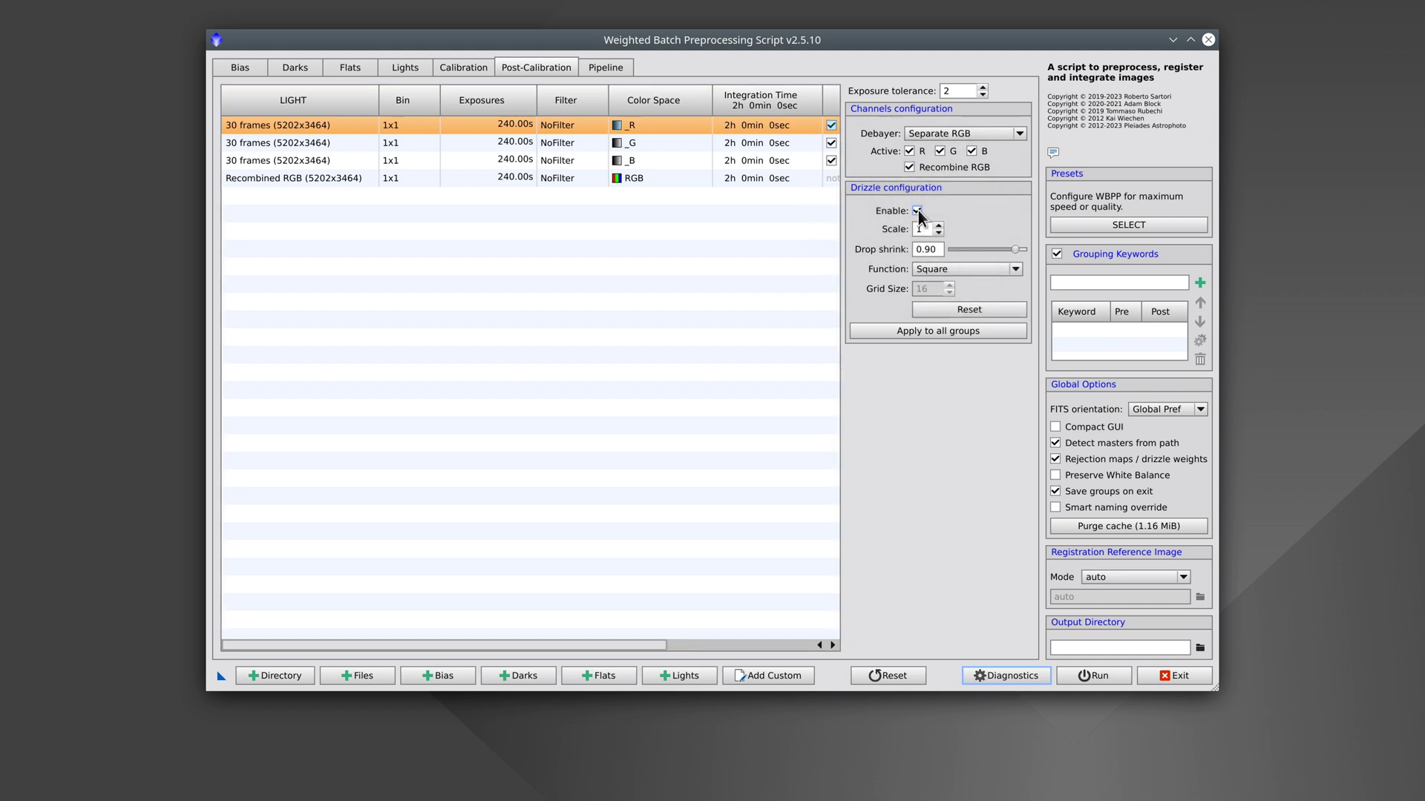
key("ctrl+shift+Tab")
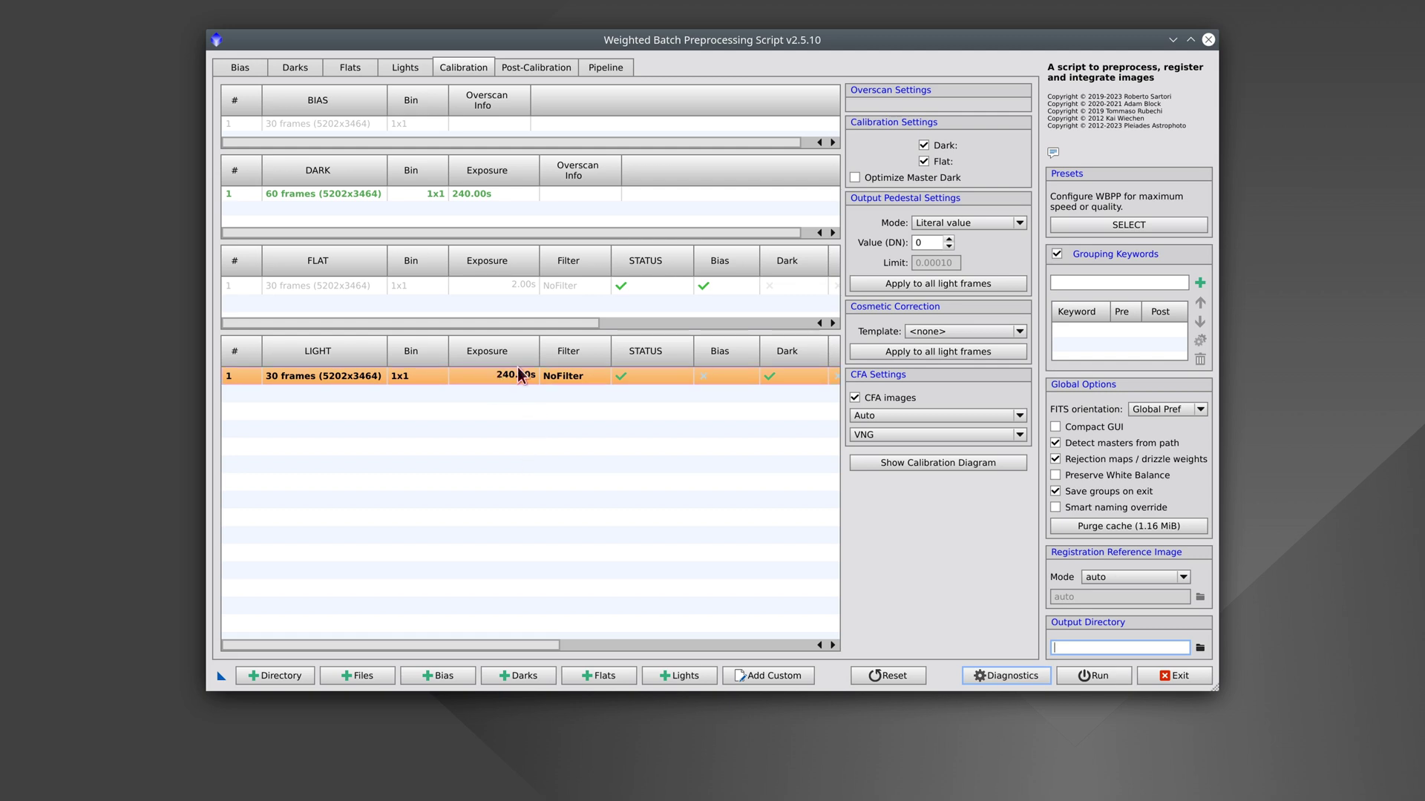
Turn on Optimize Master Dark and review the bias, dark and light group settings
left_click(855, 179)
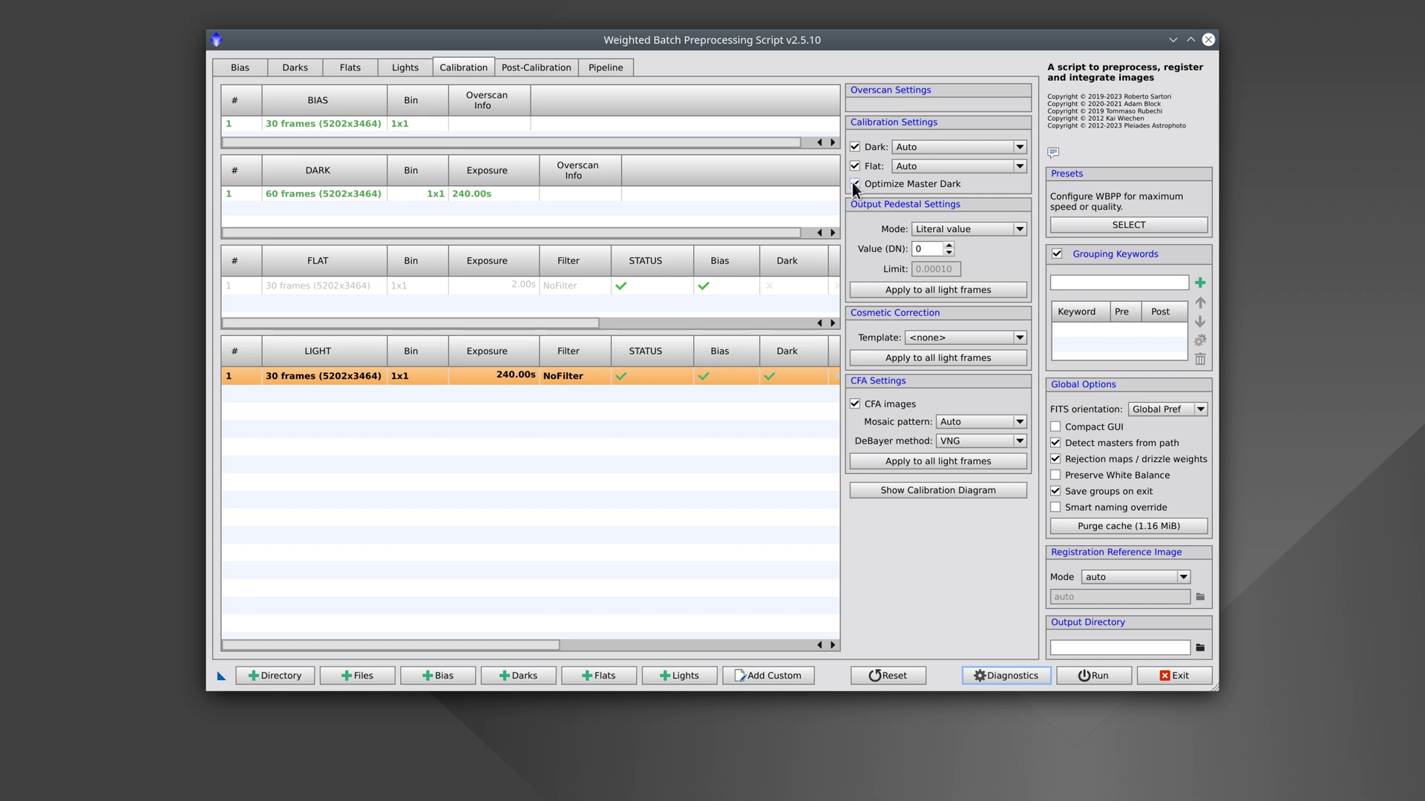
left_click(345, 124)
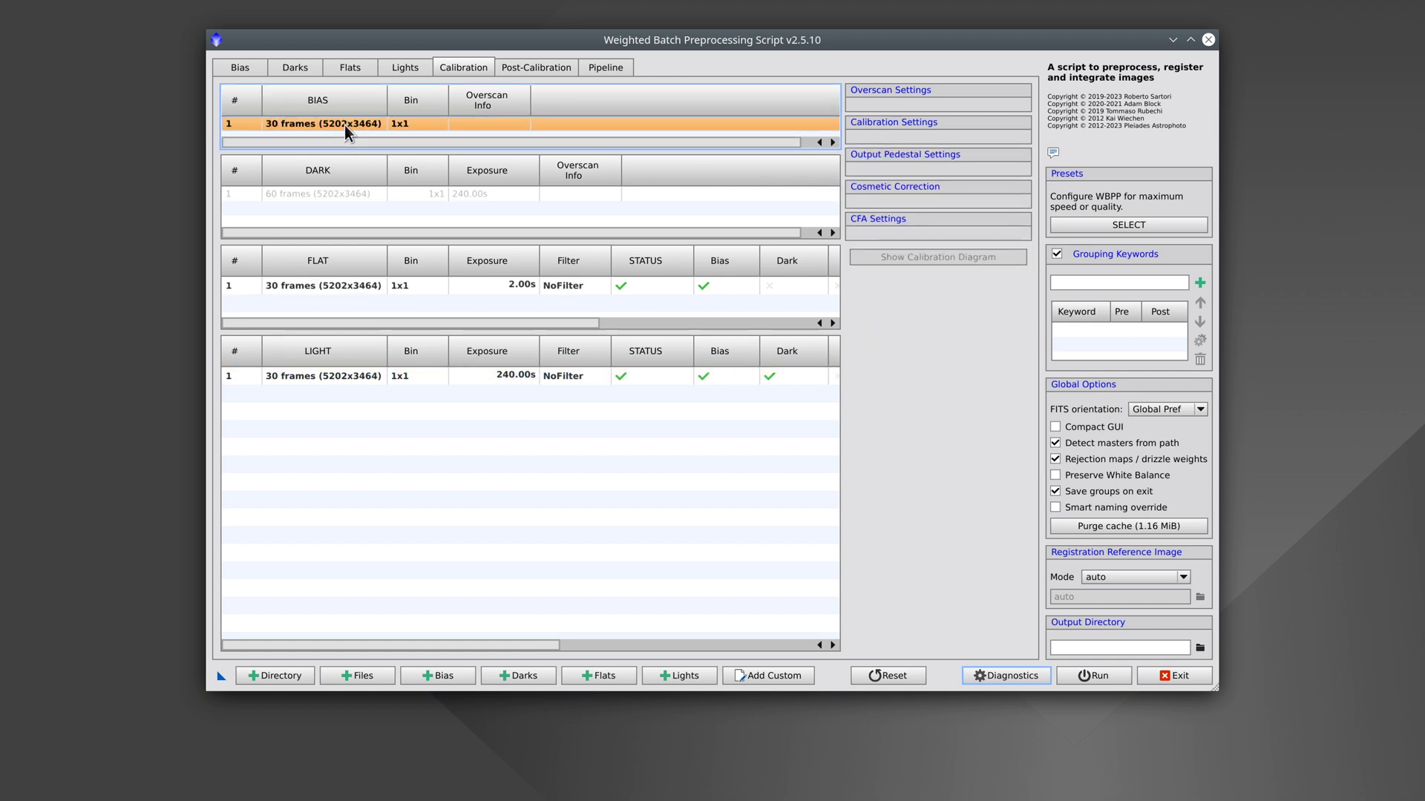
left_click(350, 194)
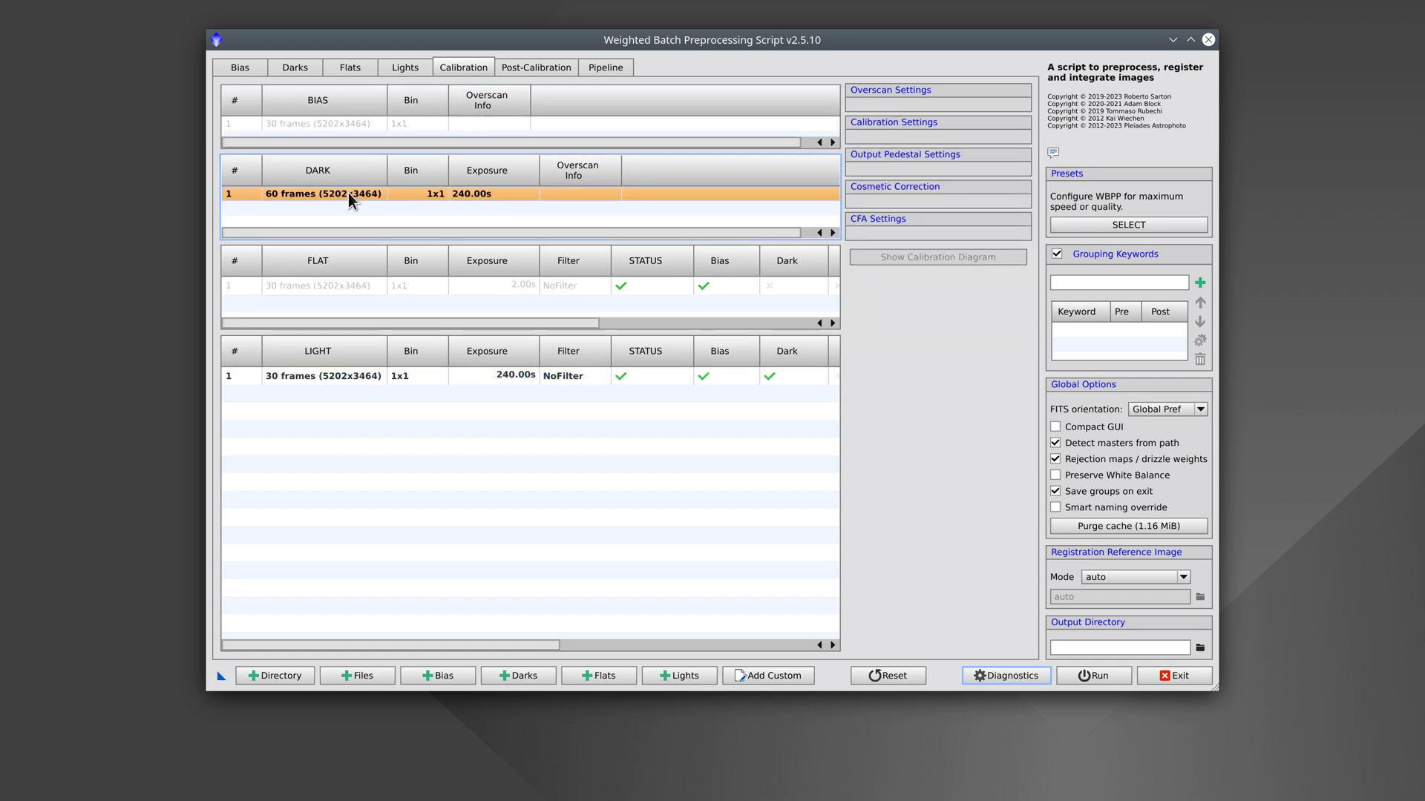
left_click(352, 126)
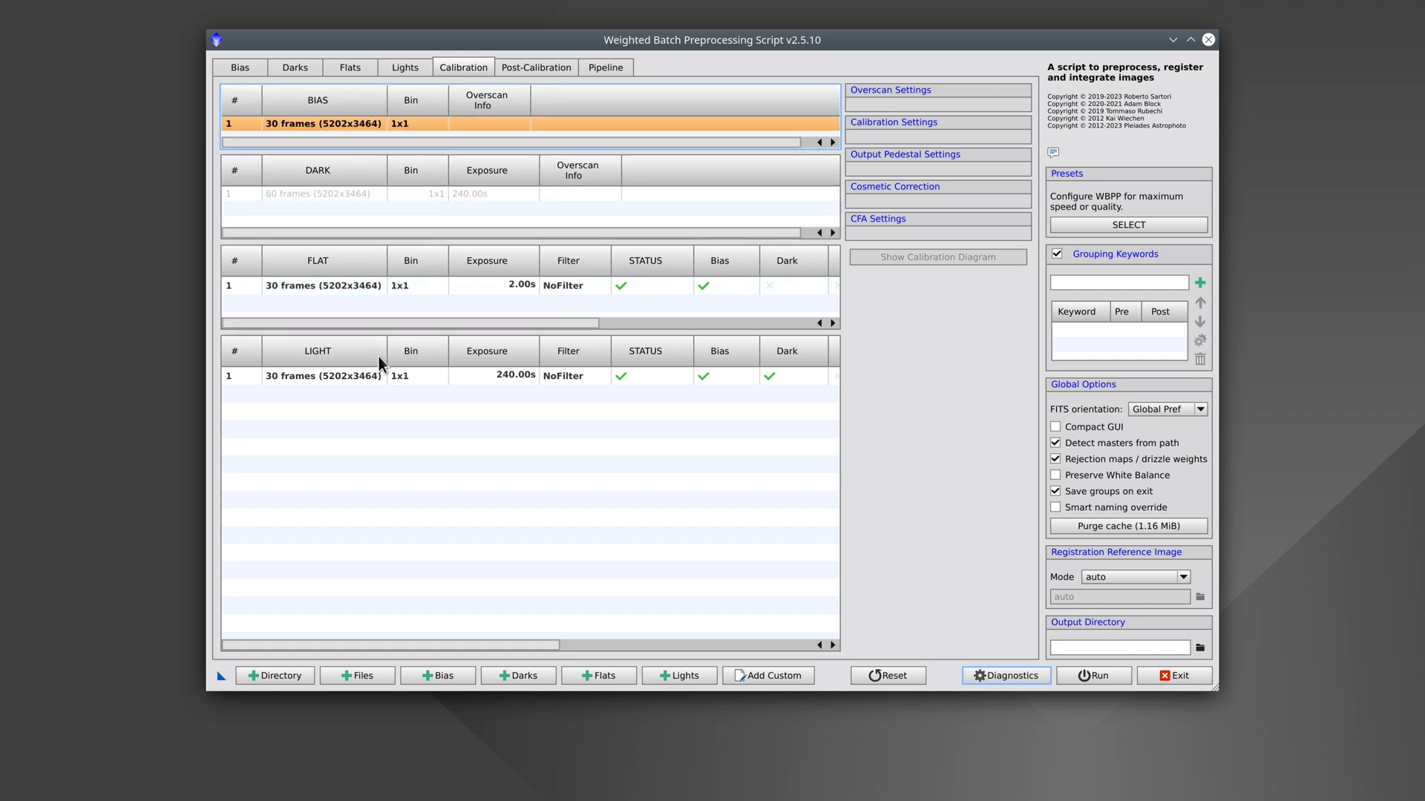
left_click(381, 377)
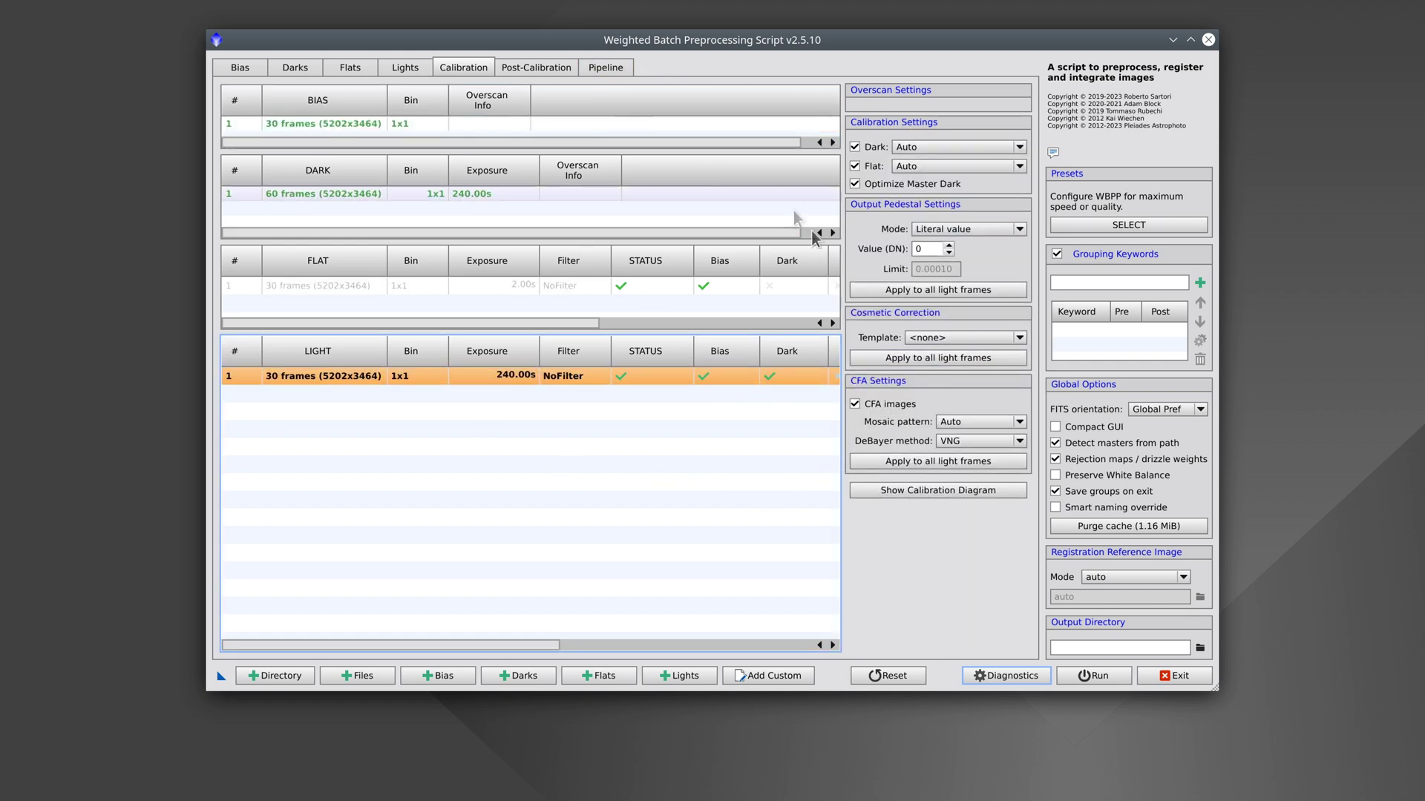
left_click(1200, 647)
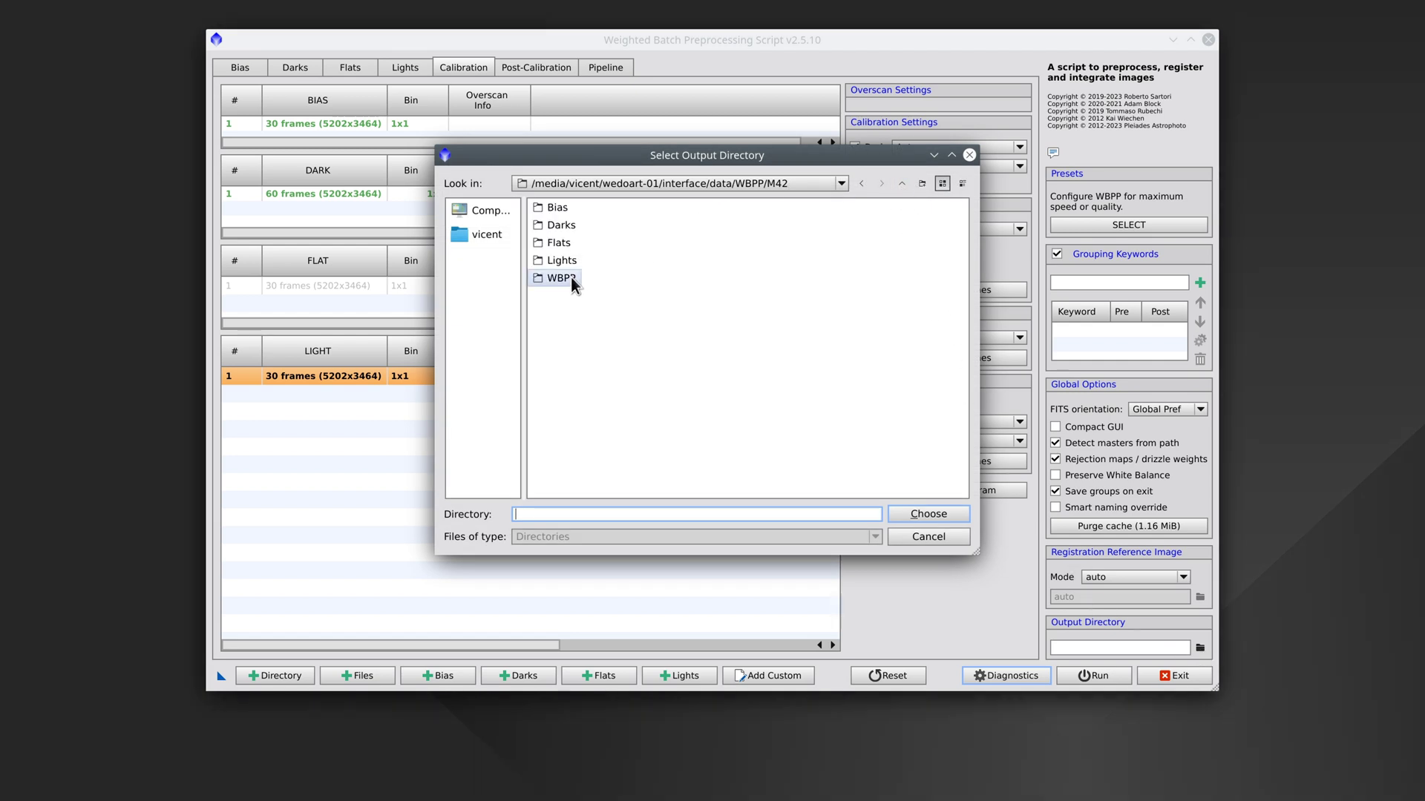
Set the output directory to M42/WBPP and save the setup as process icon Process02
left_click(573, 286)
left_click(928, 513)
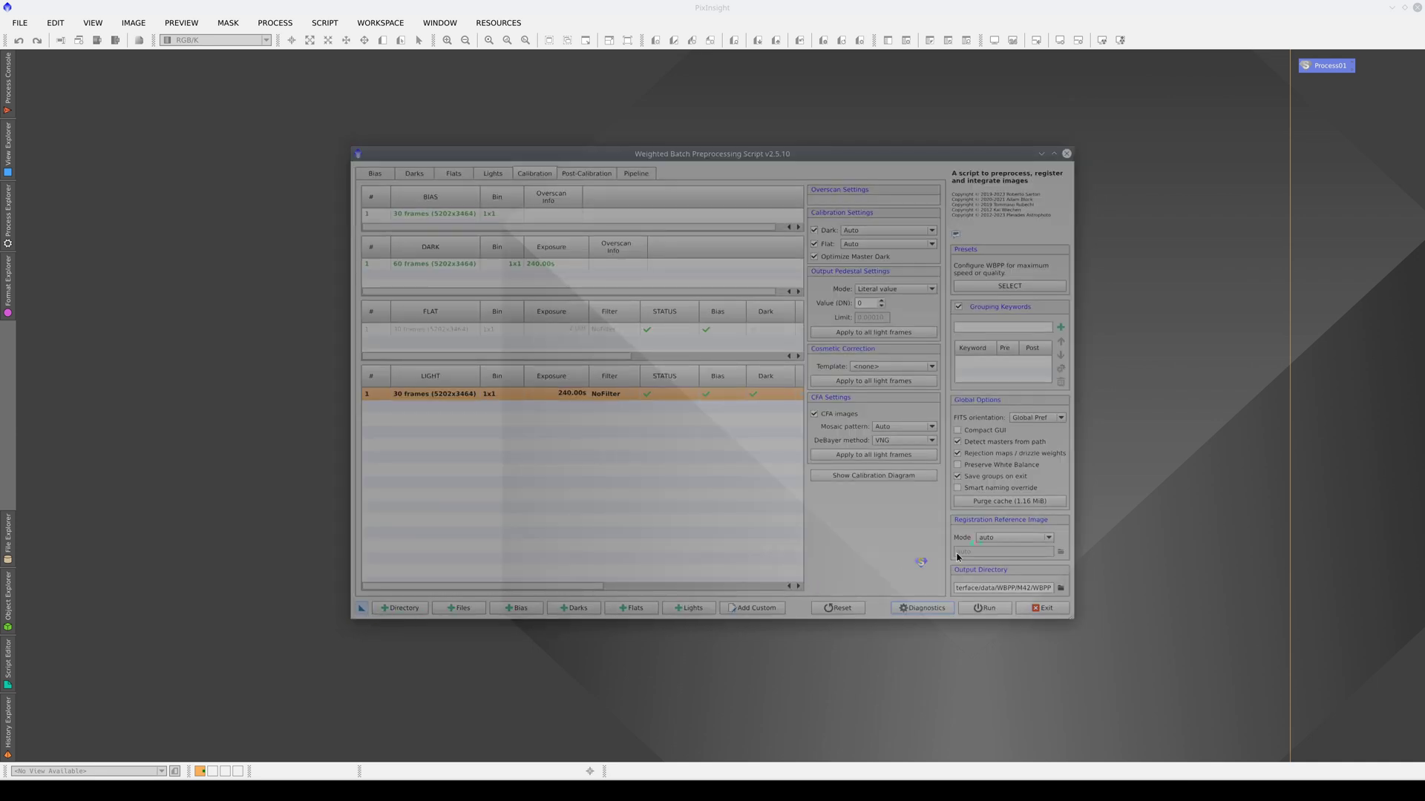
left_click_drag(923, 564, 1305, 199)
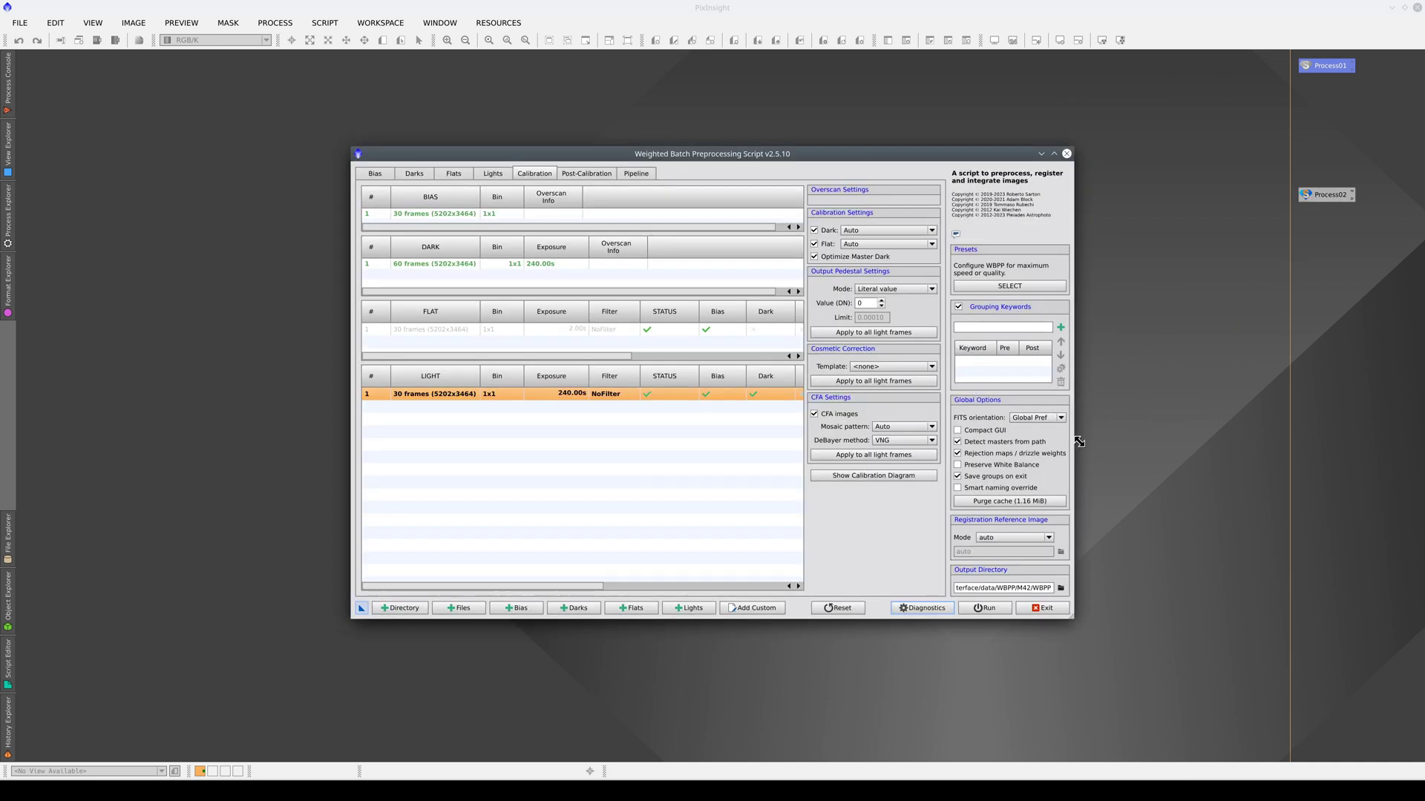
Run the preprocessing, then open the M42 combined RGB and drizzle autocrop master lights
left_click(981, 610)
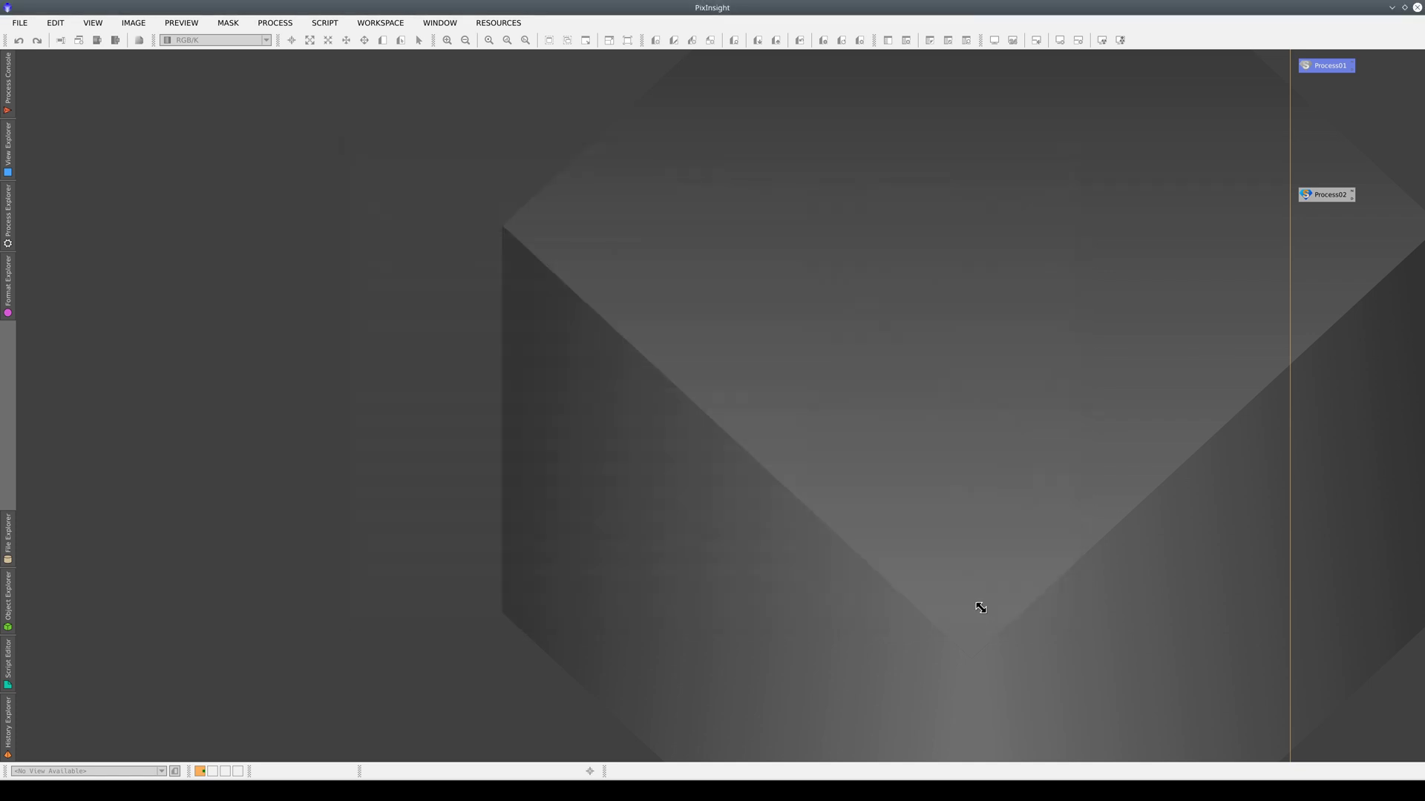
left_click(842, 475)
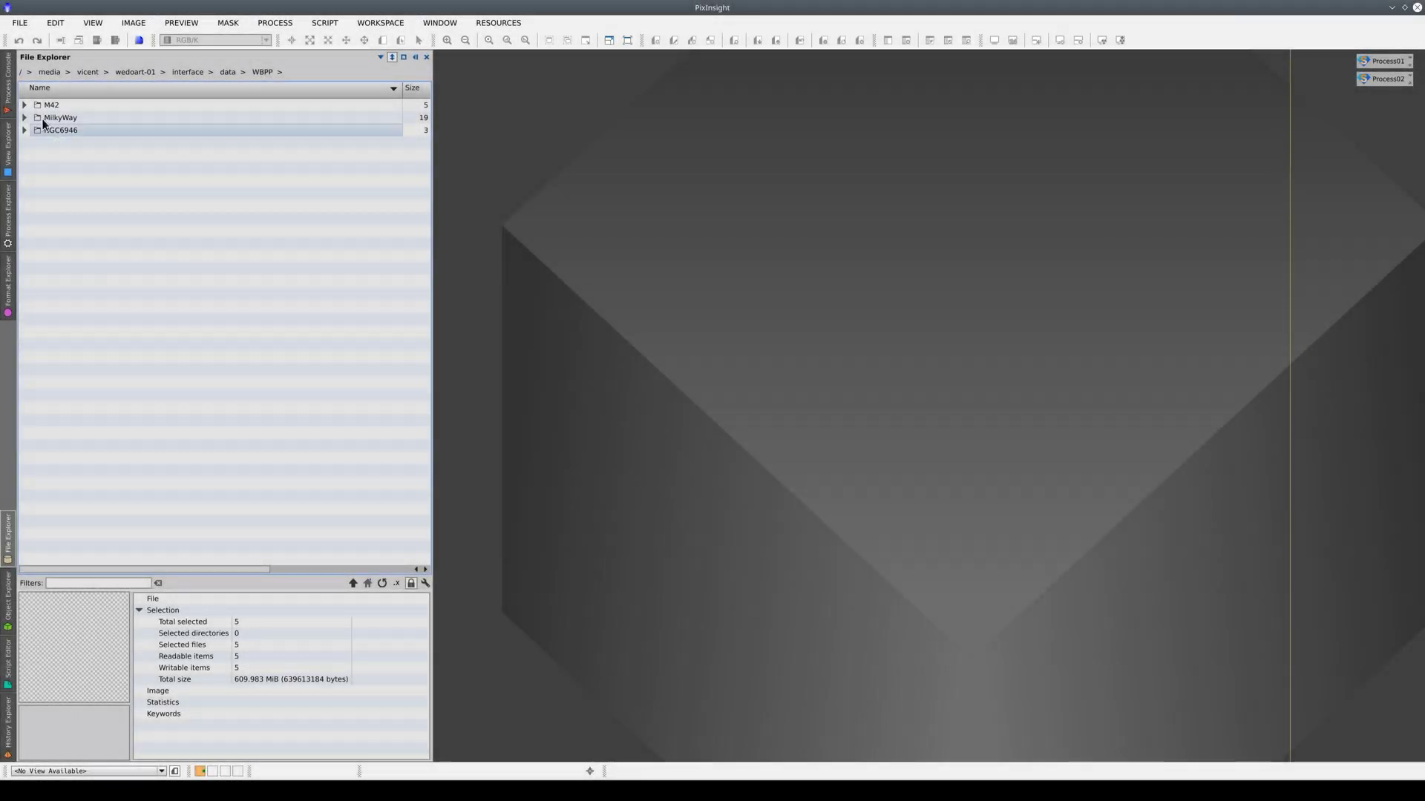
left_click(25, 105)
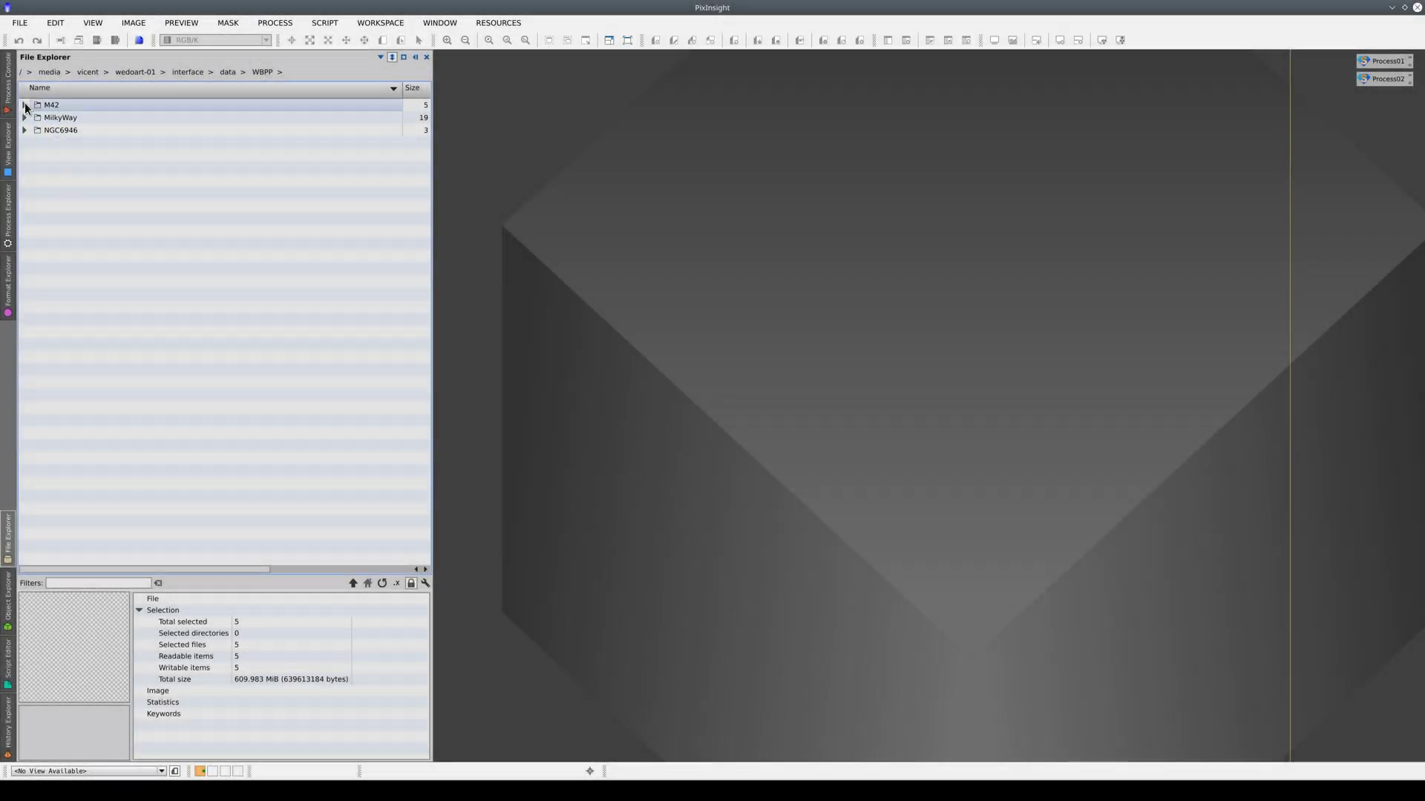
left_click(36, 168)
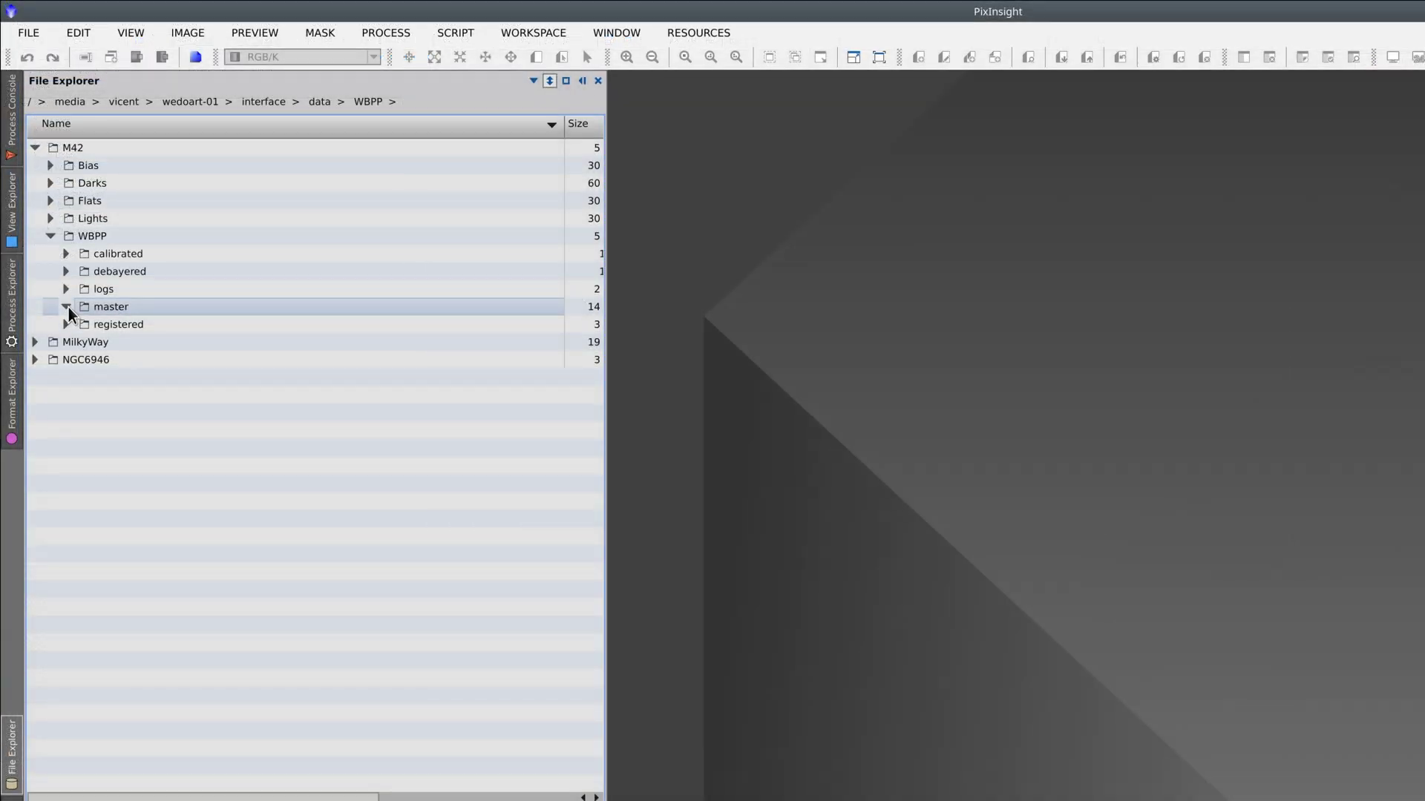
left_click(66, 306)
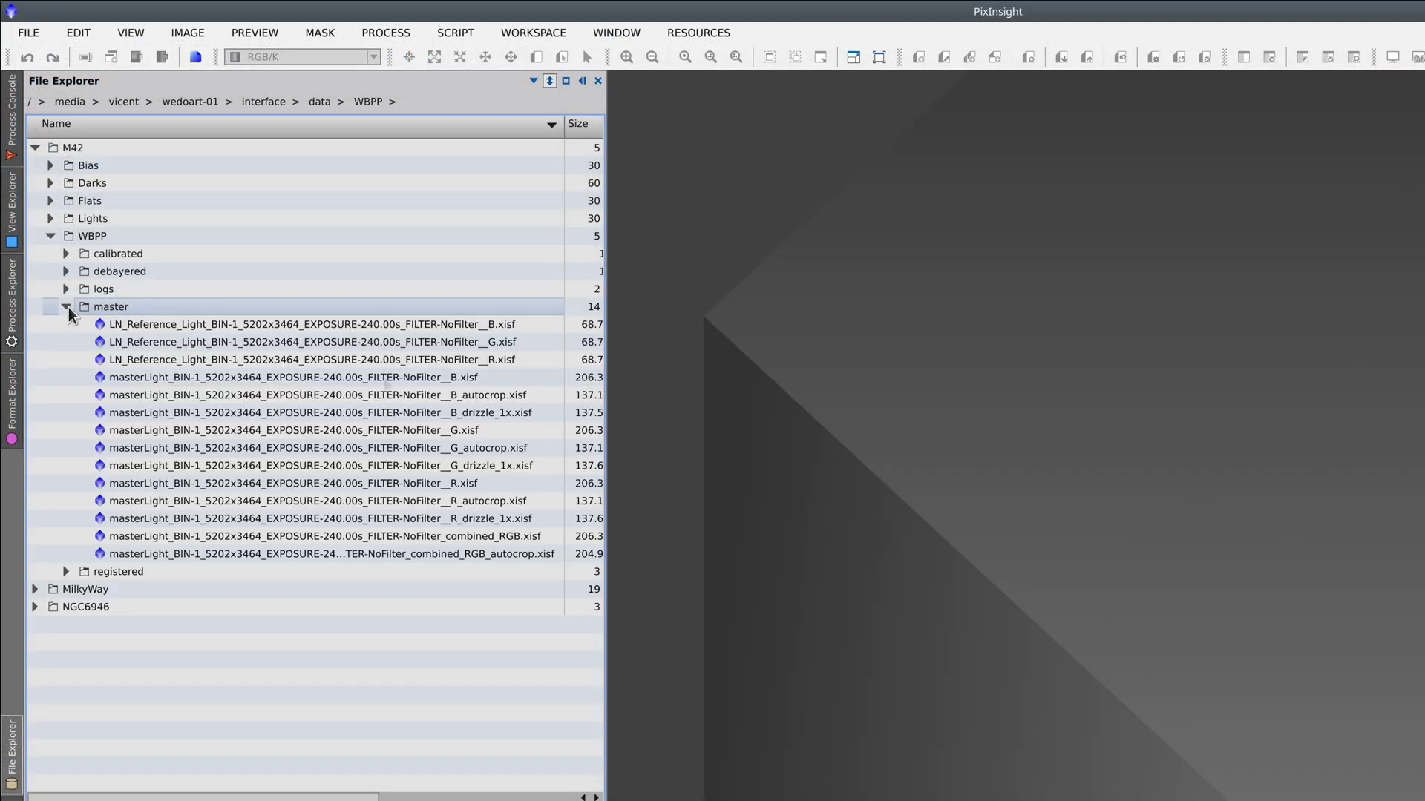
left_click(407, 539)
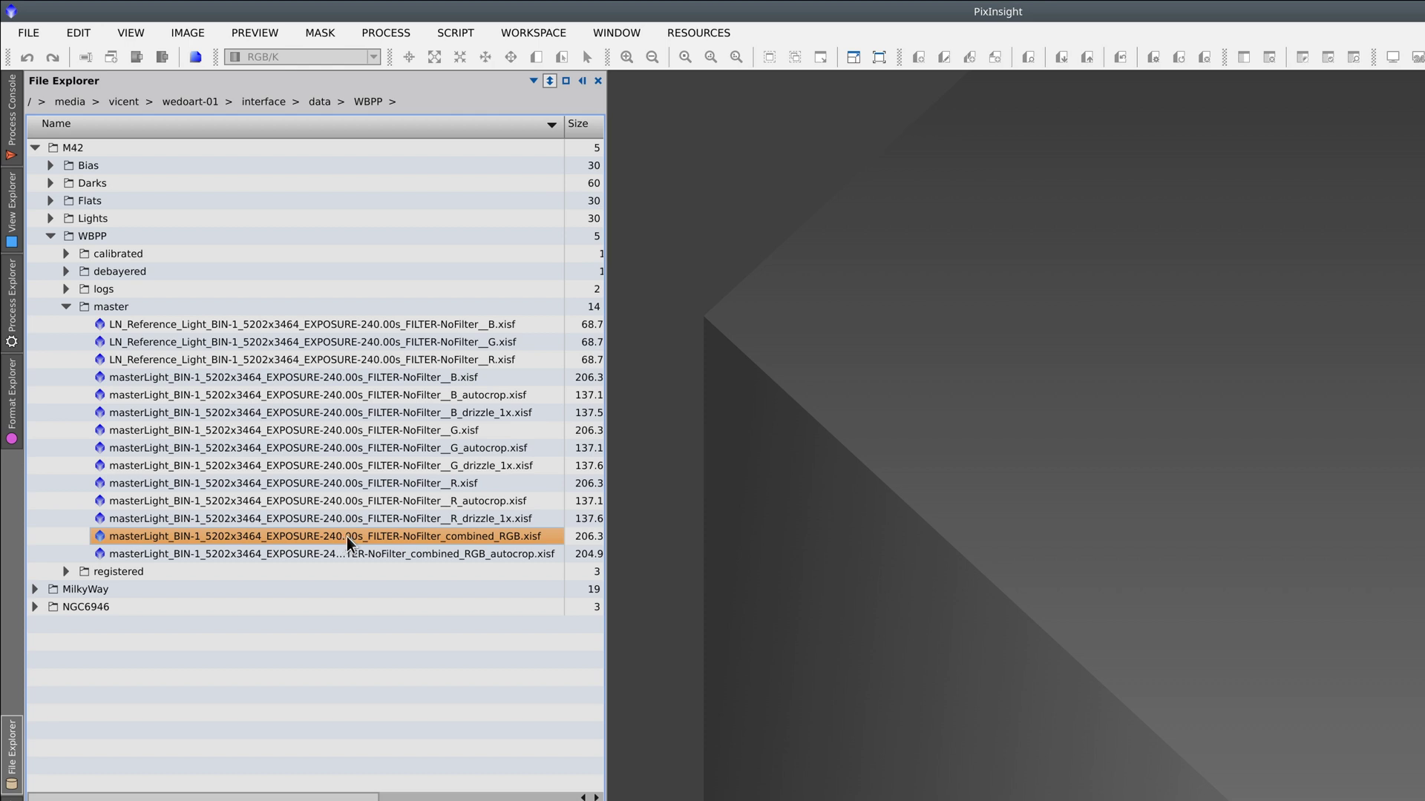
left_click(375, 554)
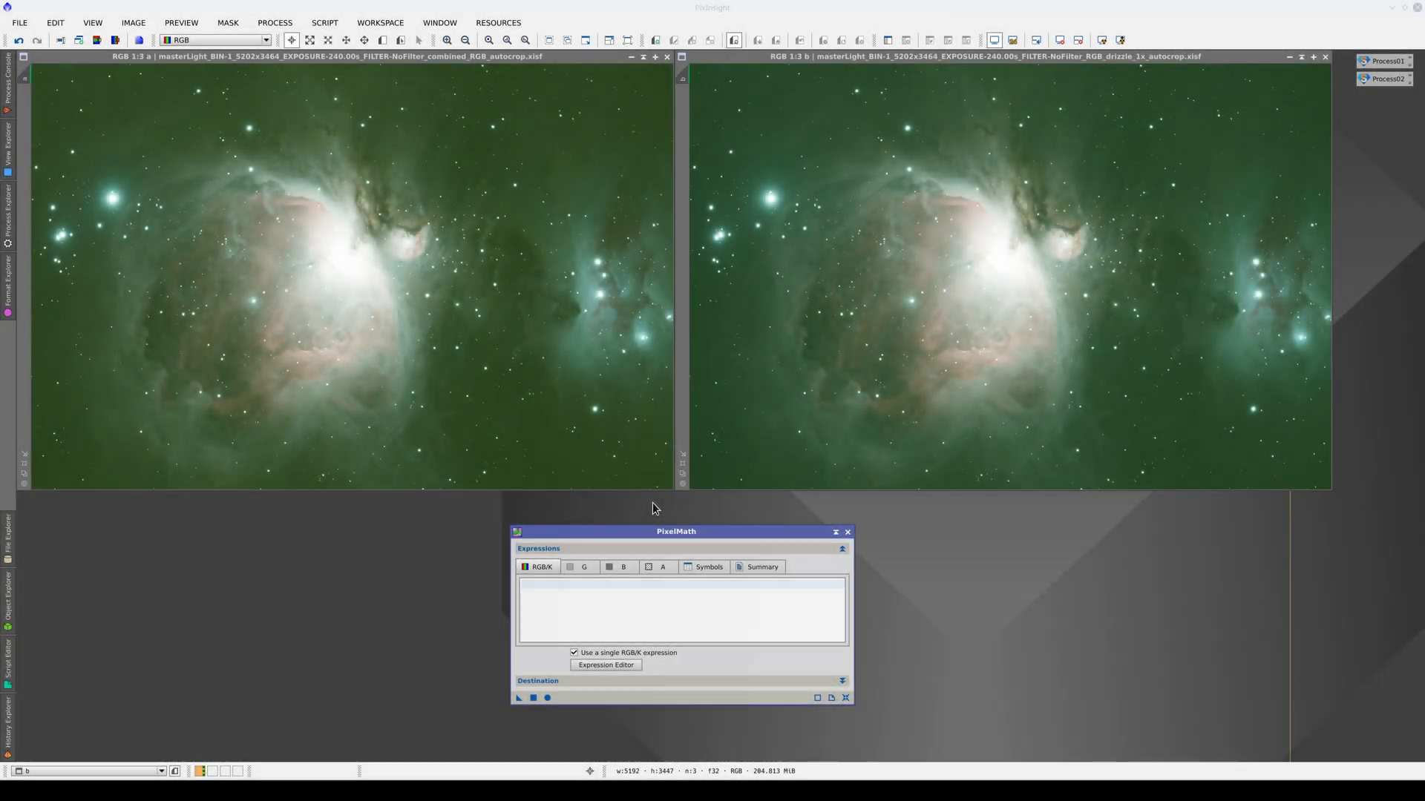
Create and maximize Preview01 on image a, and save a PixelMath instance using expression 'b'
left_click(460, 336)
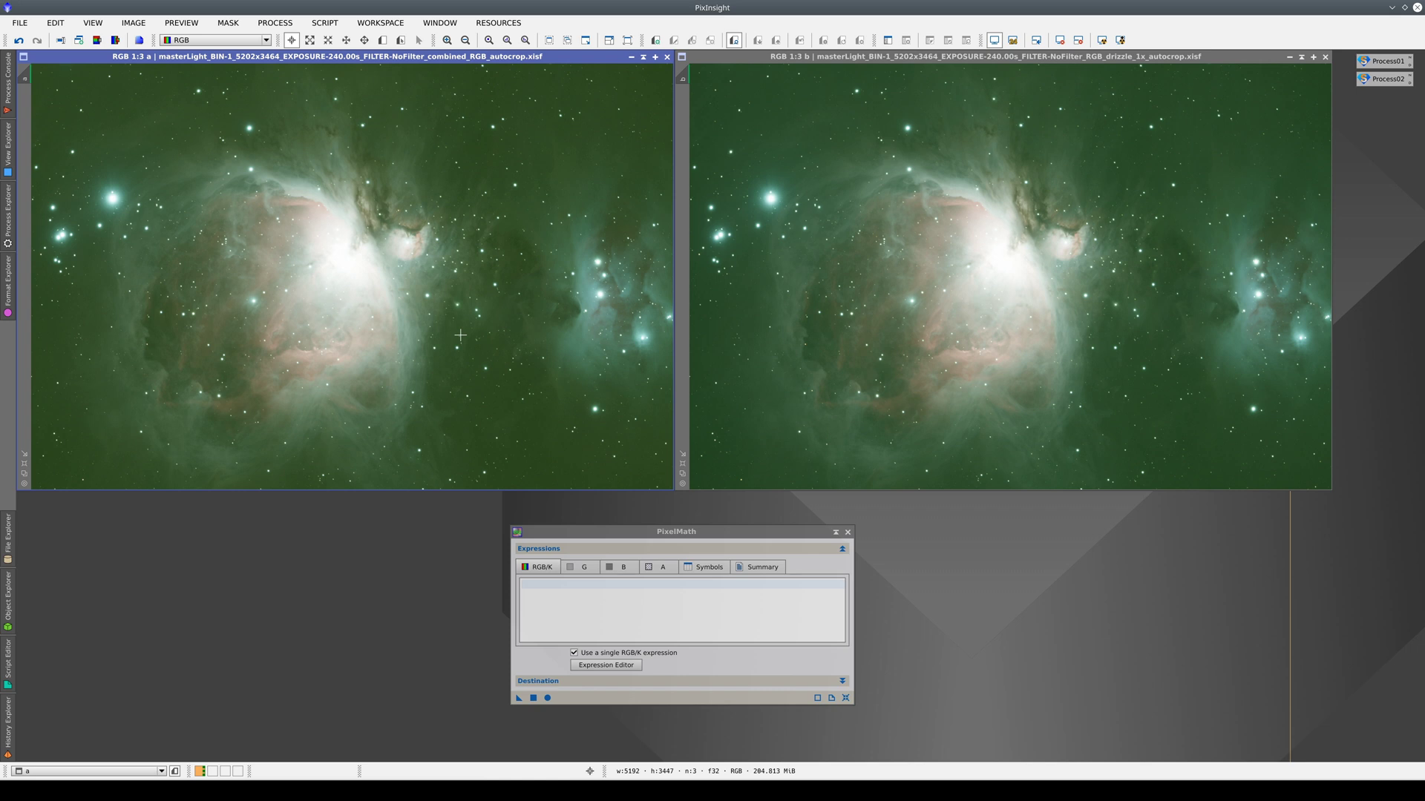
left_click(907, 325)
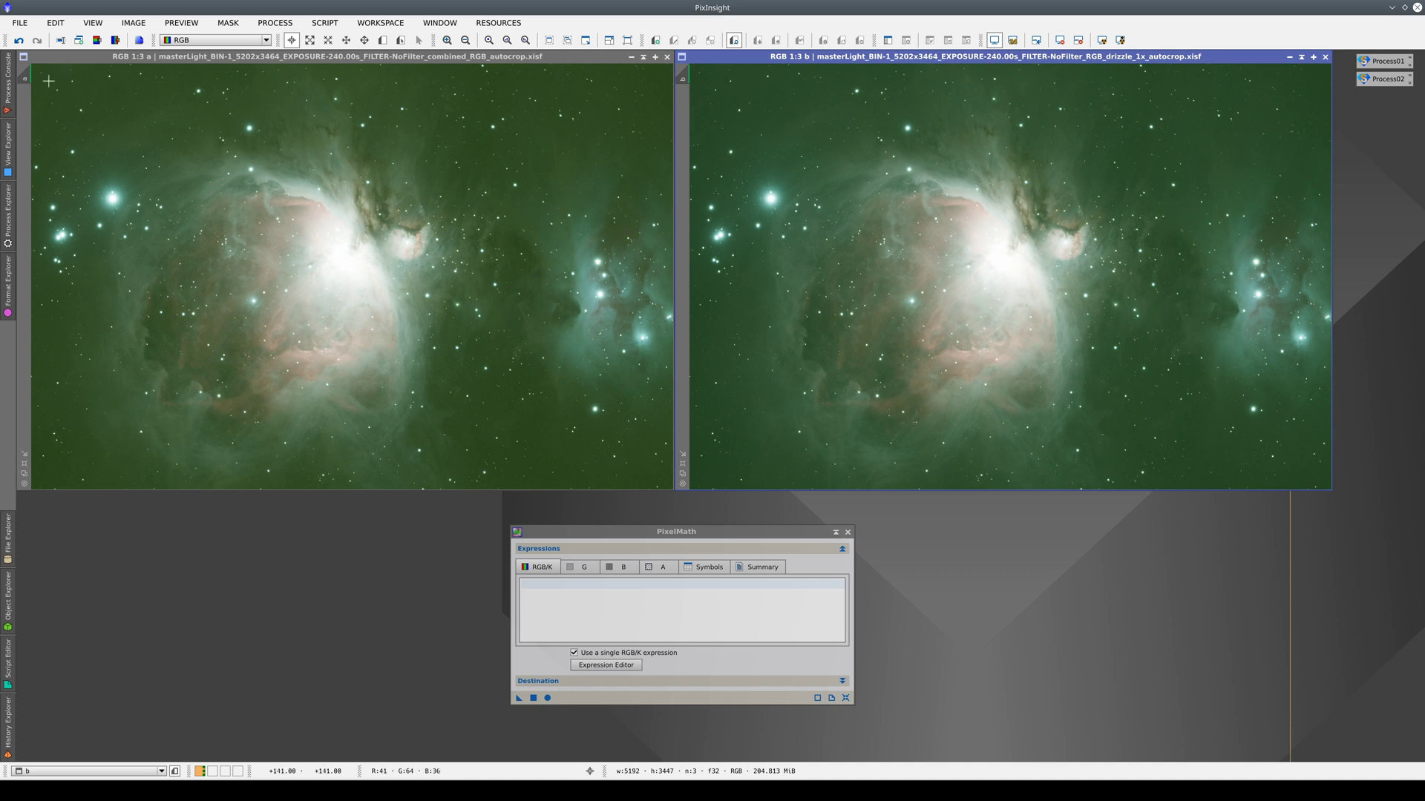
left_click_drag(25, 77, 30, 99)
double_click(185, 56)
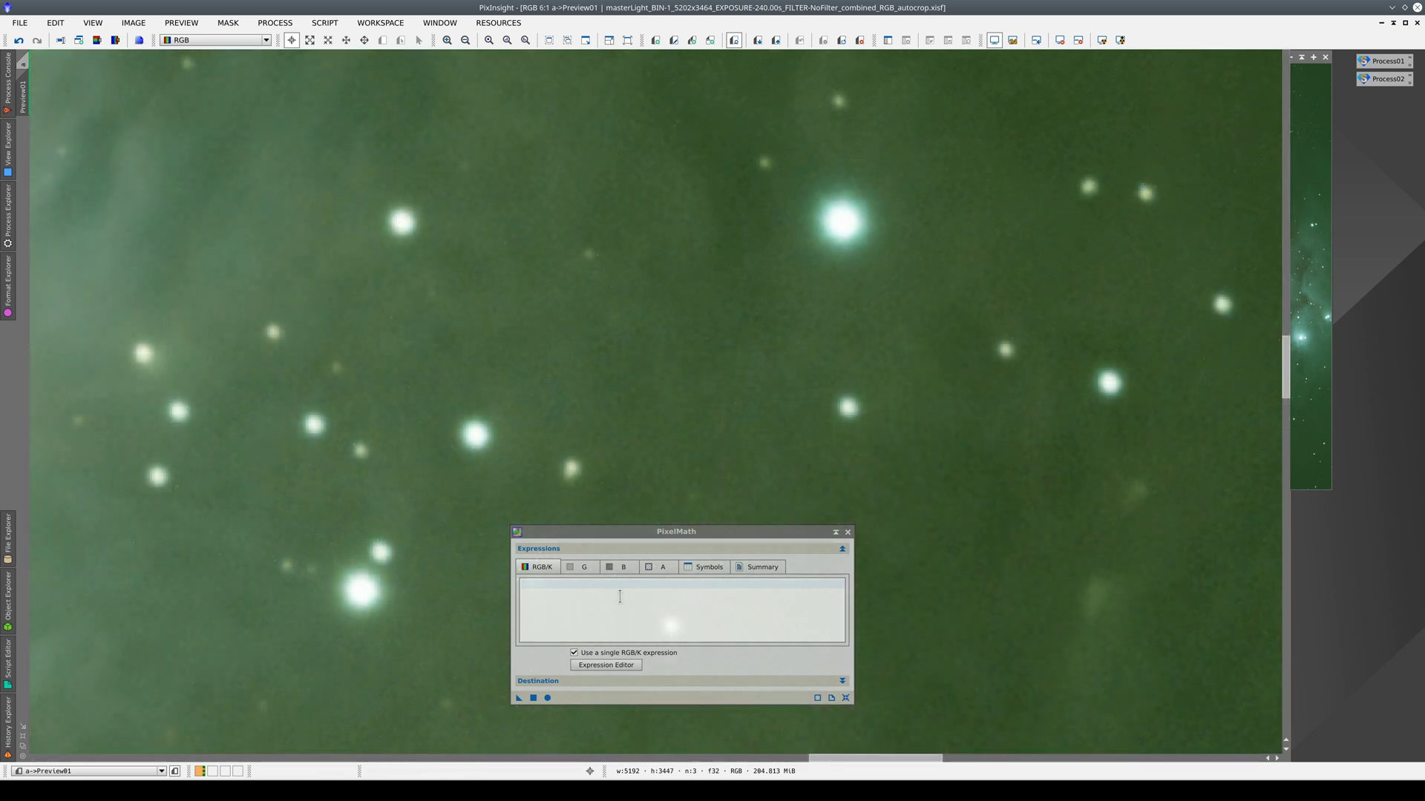
left_click(620, 596)
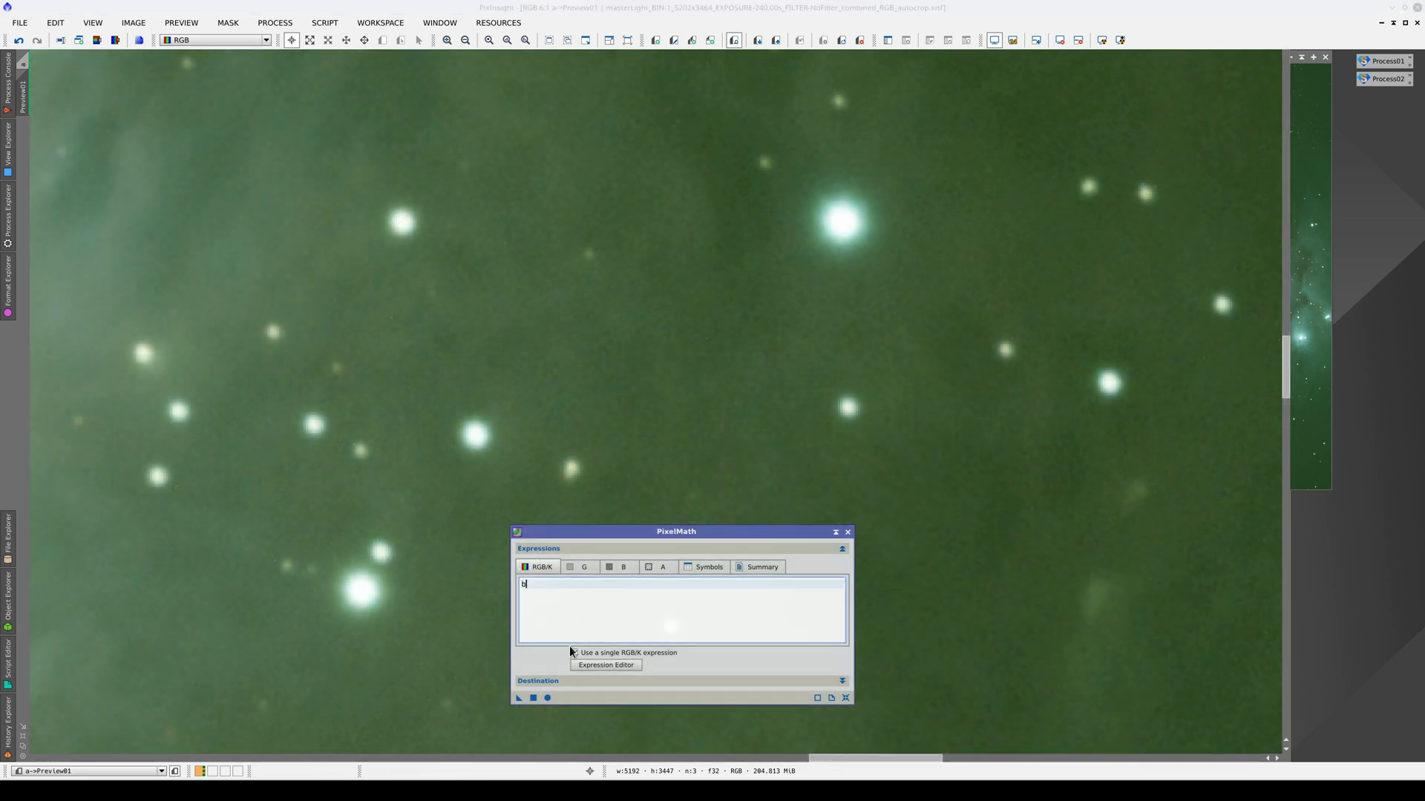
left_click_drag(519, 698, 430, 584)
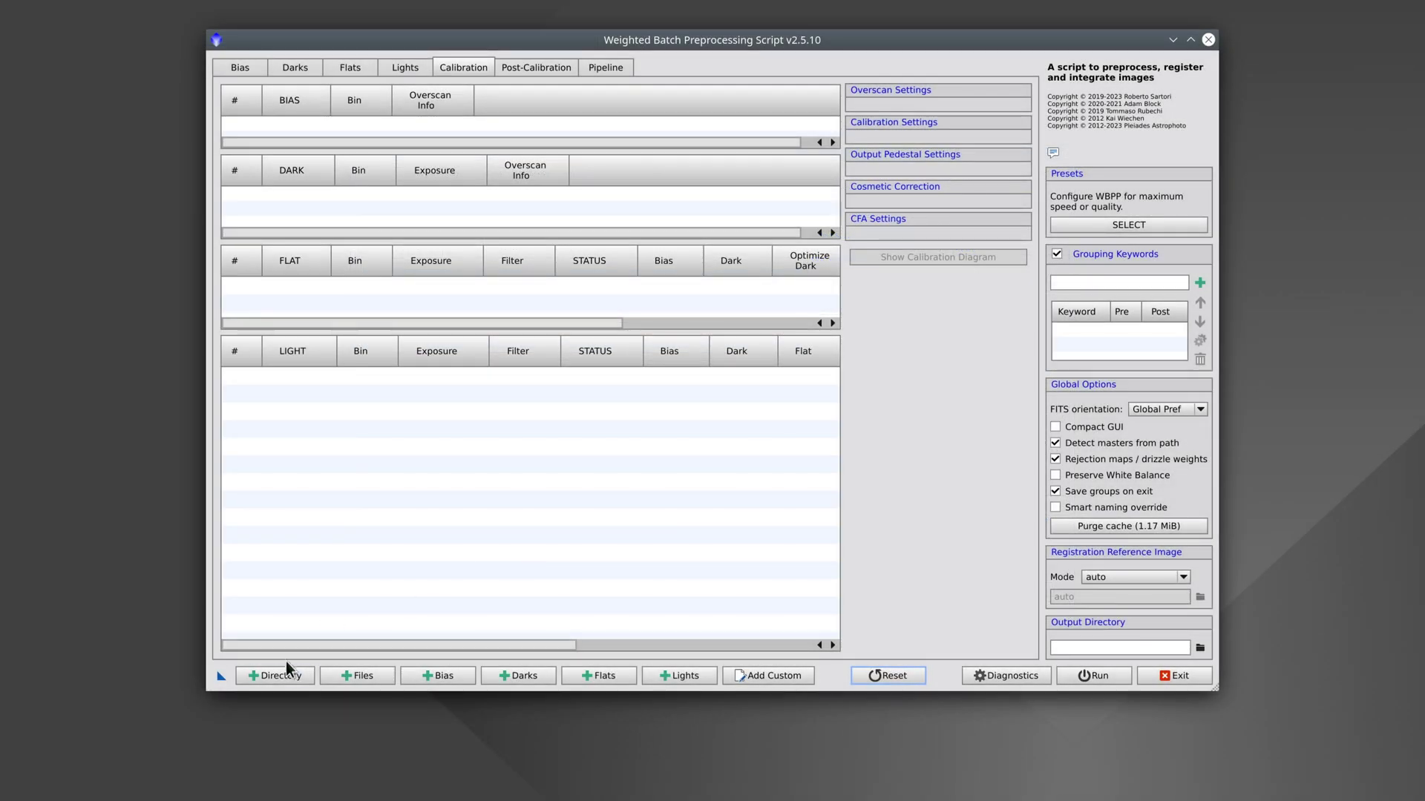
Load the MilkyWay folder's 12 bias, 13 dark and 17 light frames, then inspect the groups
left_click(285, 675)
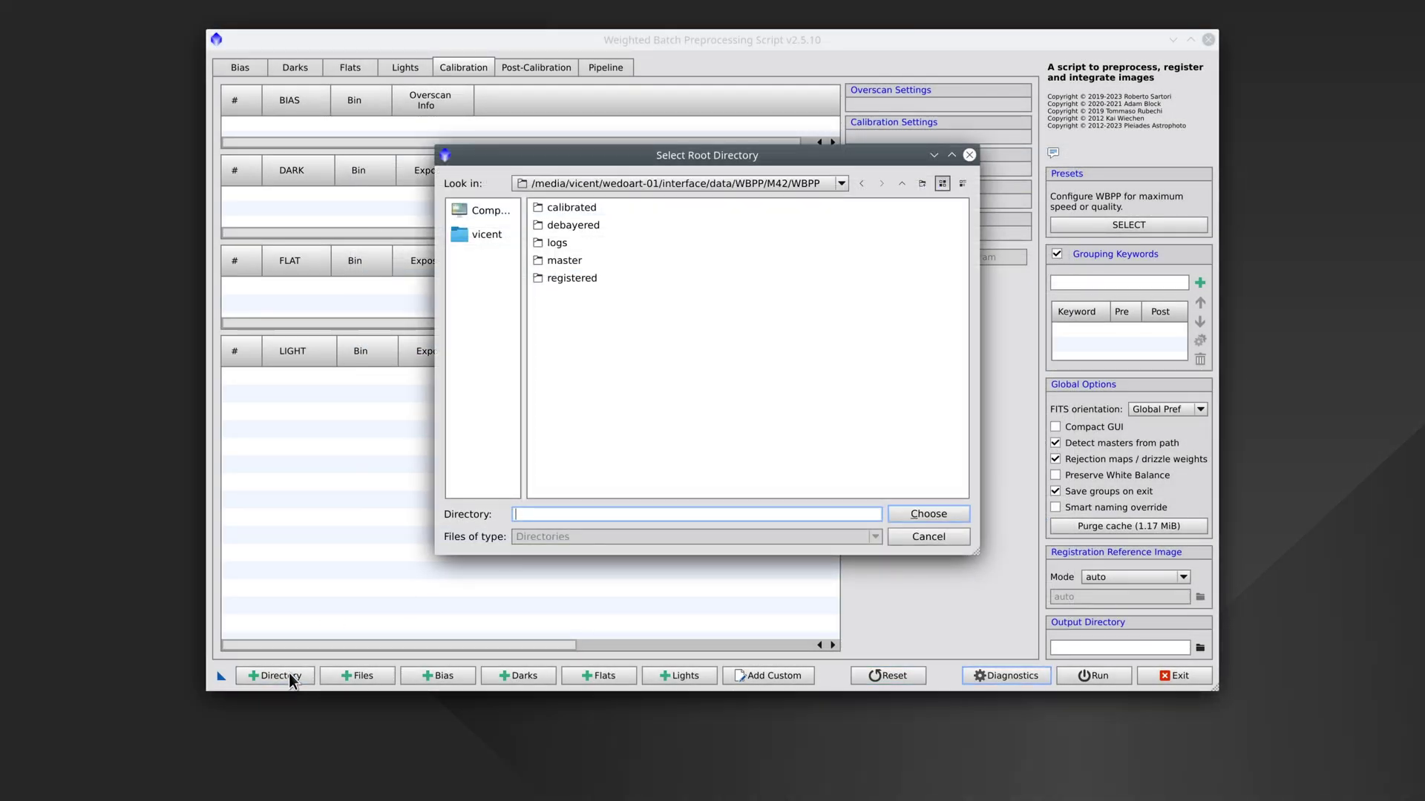
left_click(901, 183)
left_click(902, 184)
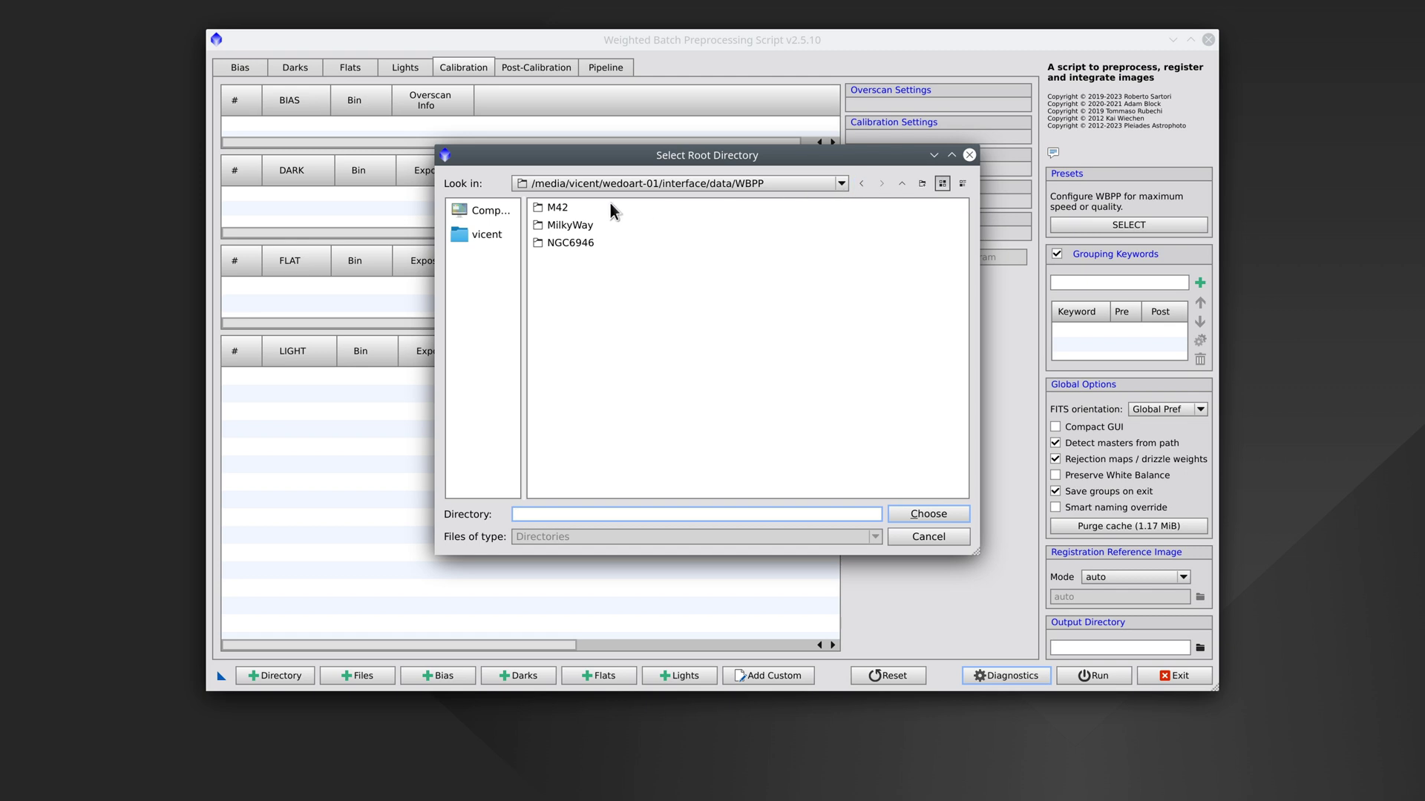
left_click(570, 225)
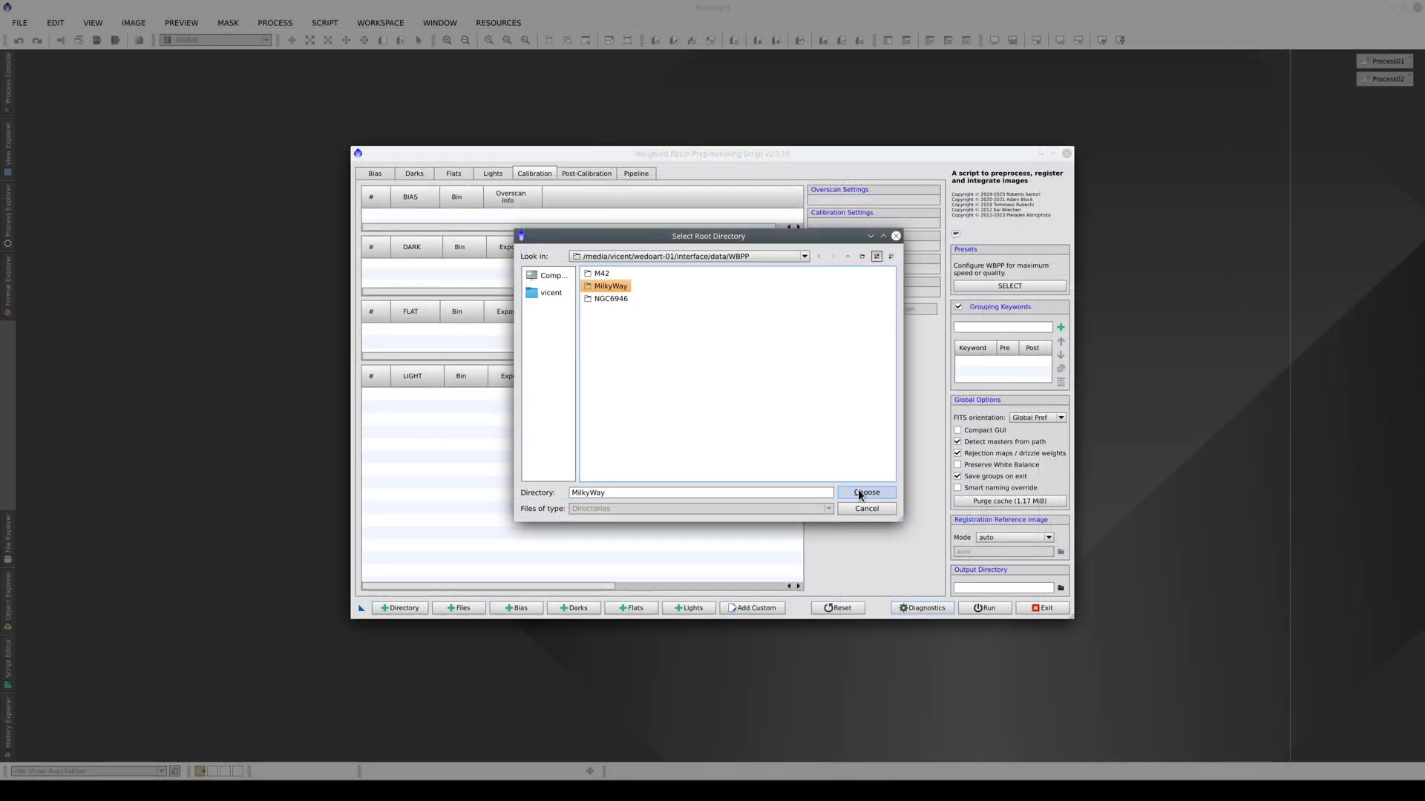
left_click(916, 509)
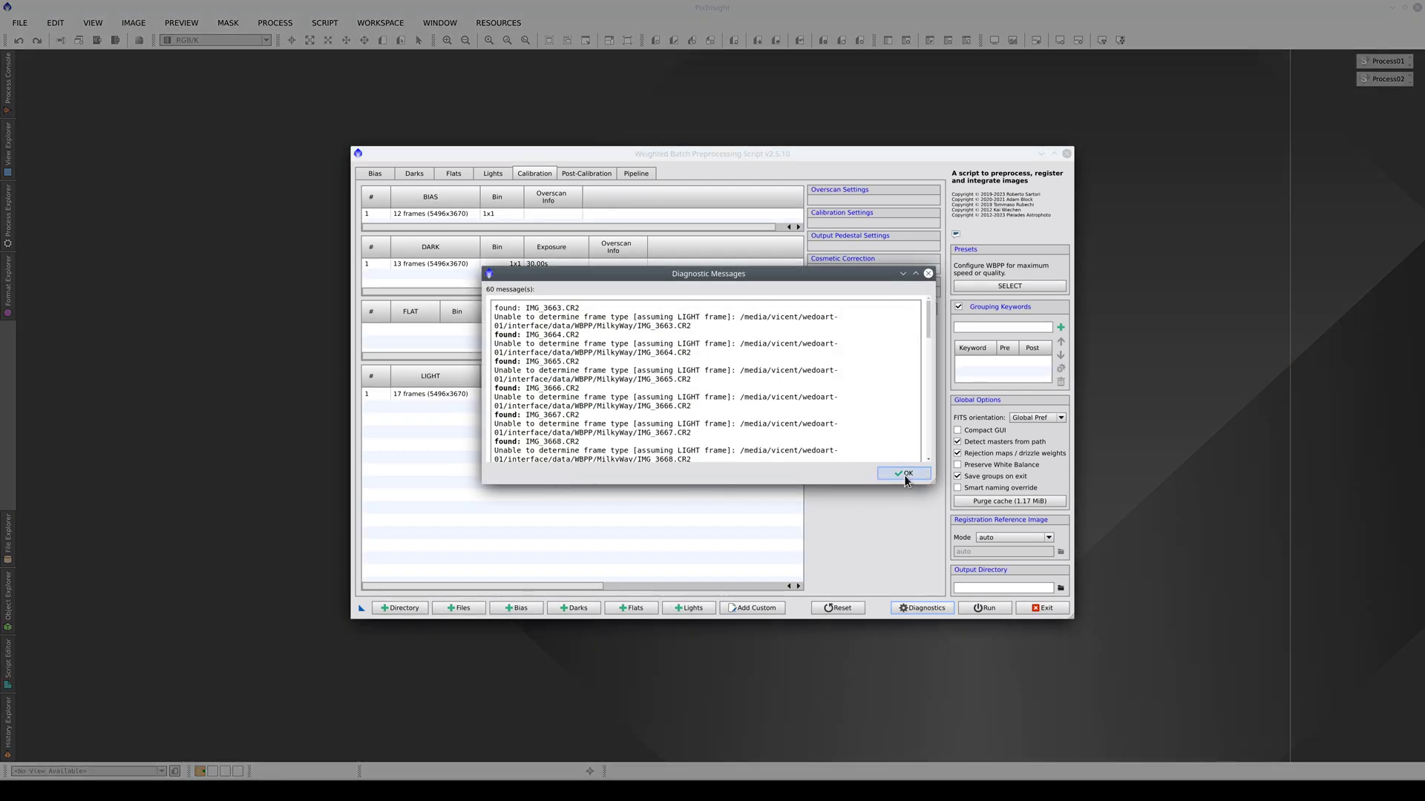
left_click(904, 474)
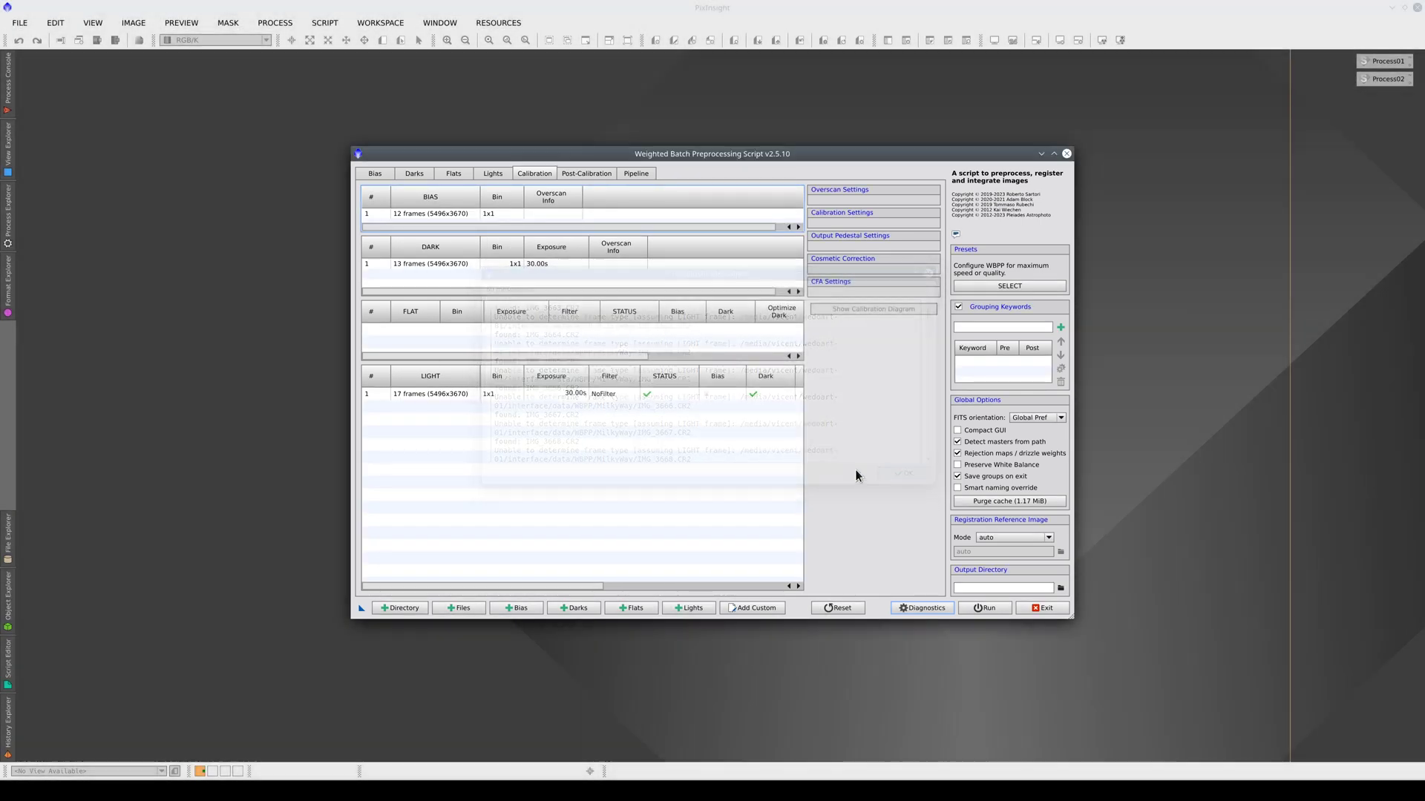
left_click(427, 264)
left_click(428, 213)
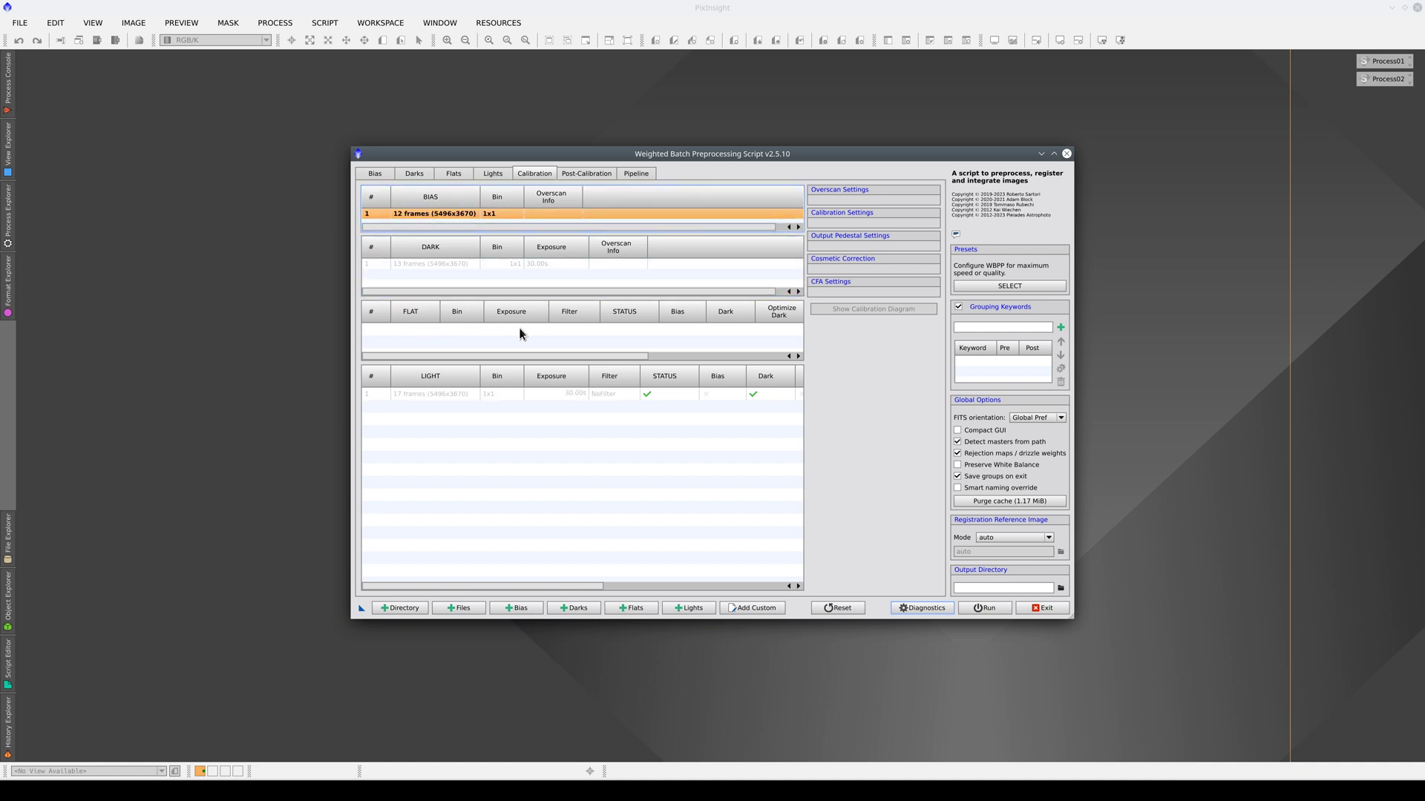
left_click(416, 395)
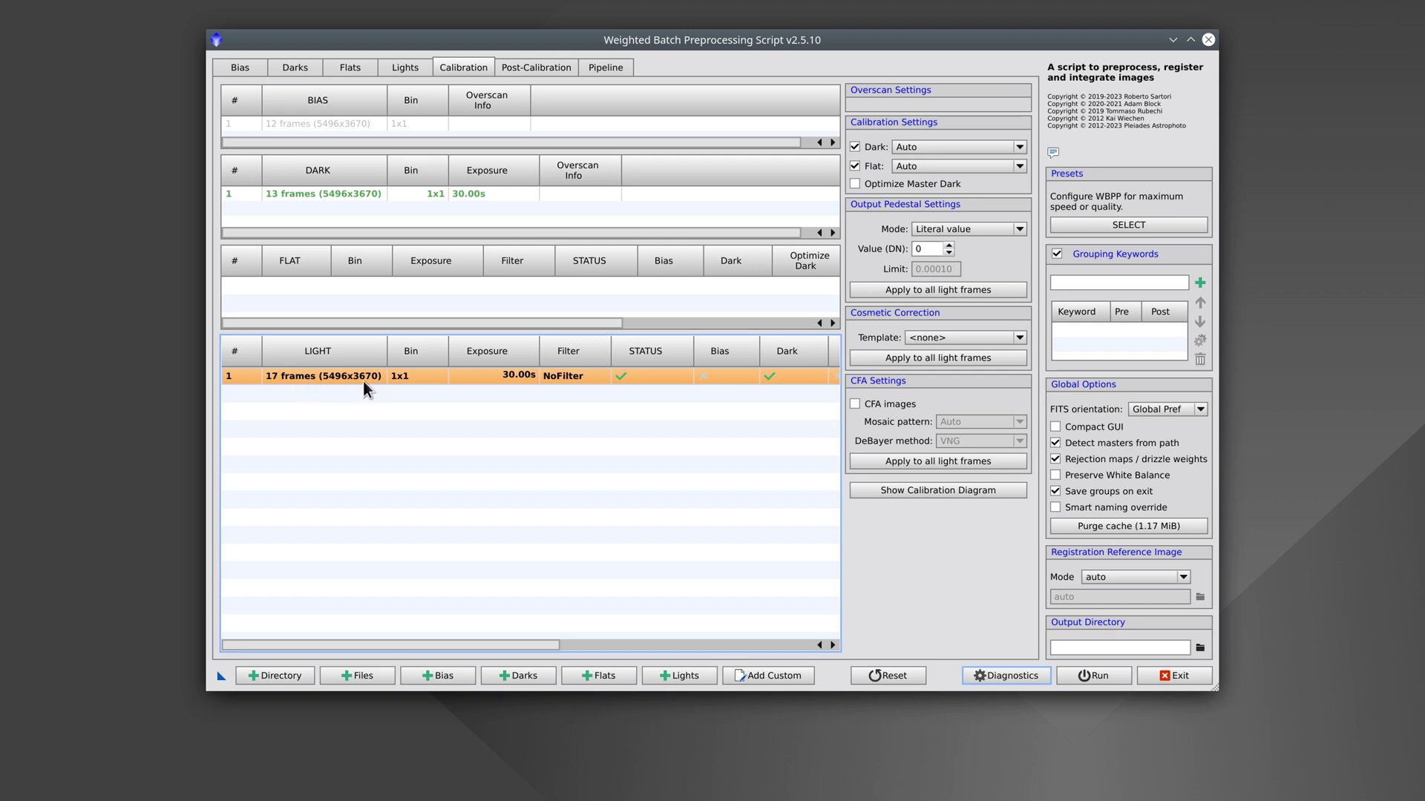
Enable Optimize Master Dark for the MilkyWay lights and check the dark and bias groups
left_click(855, 185)
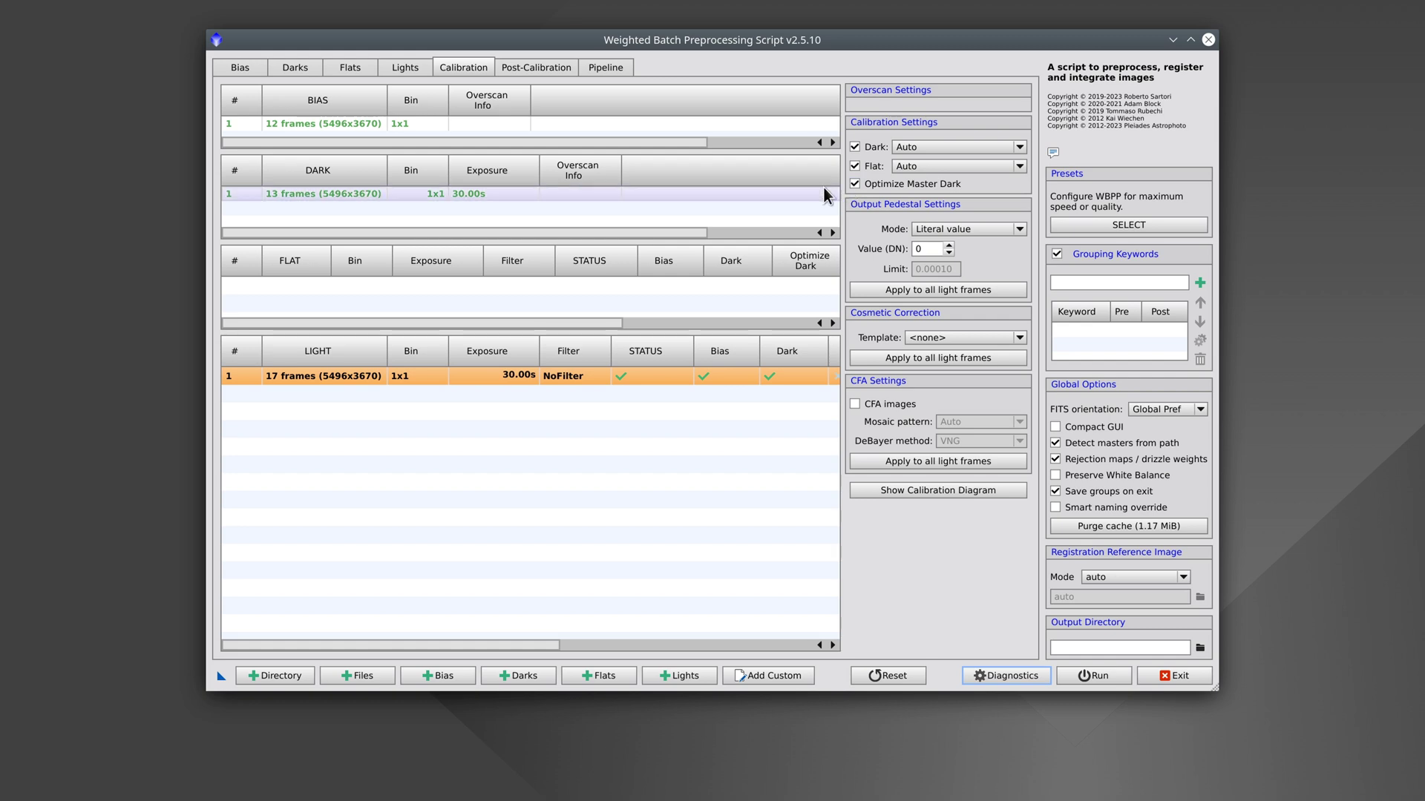
left_click(418, 196)
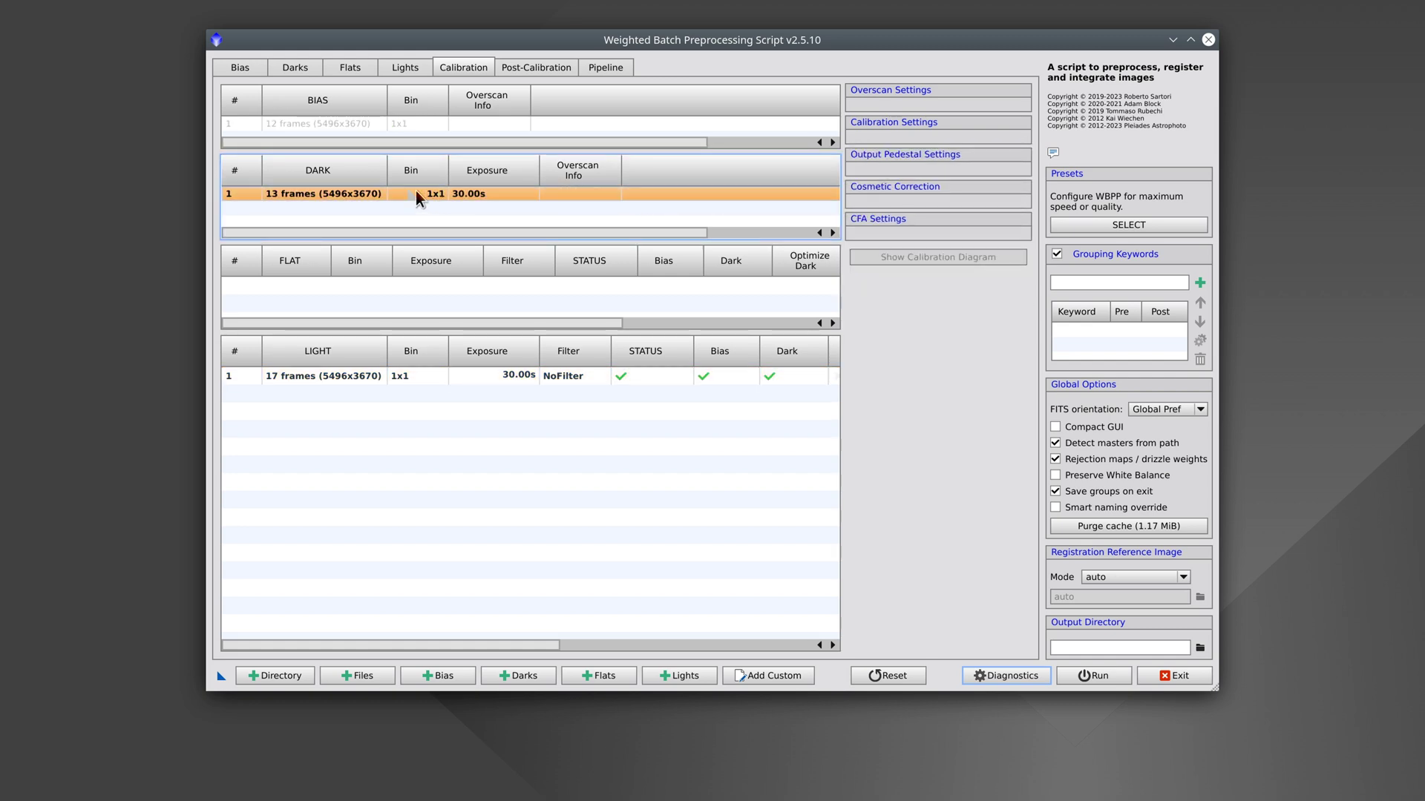
left_click(327, 131)
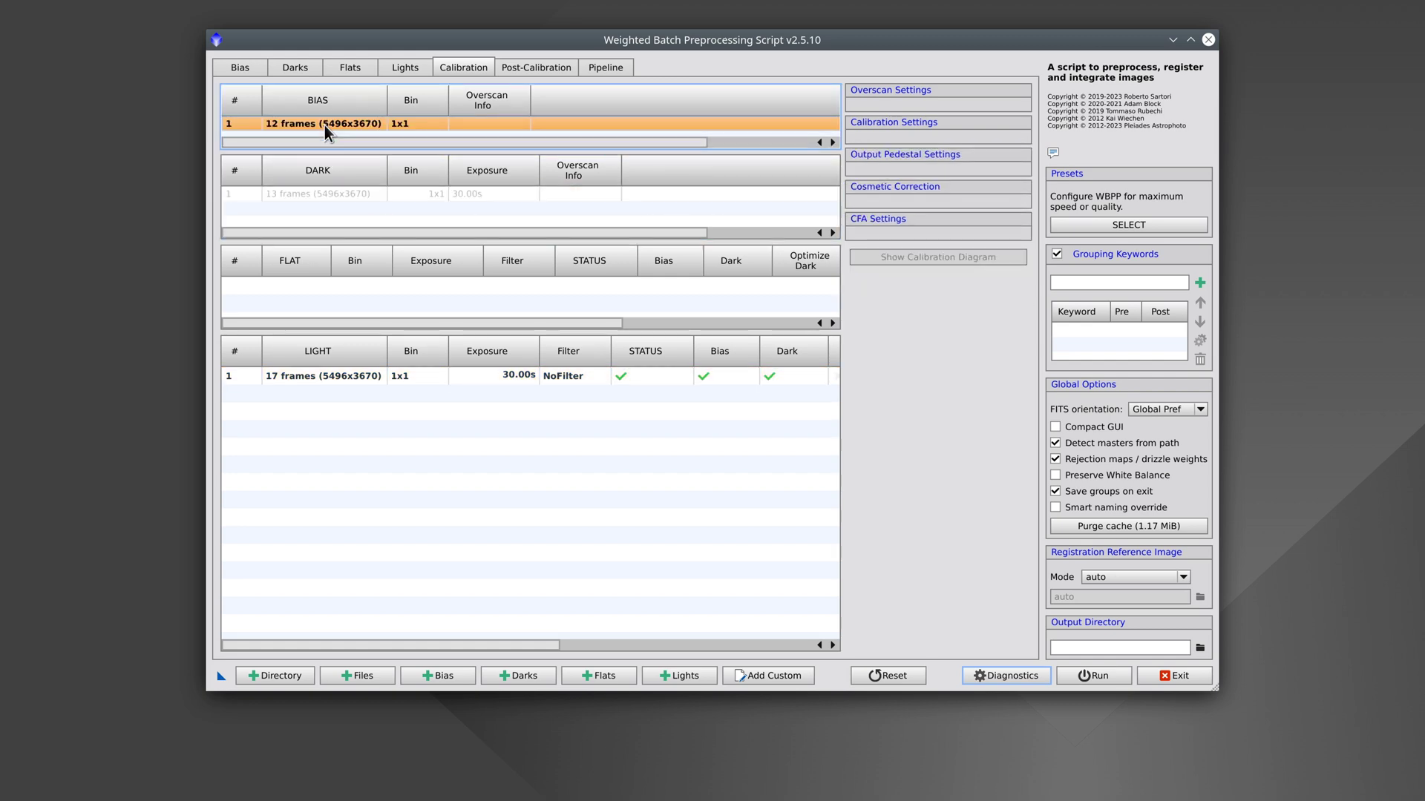
left_click(405, 68)
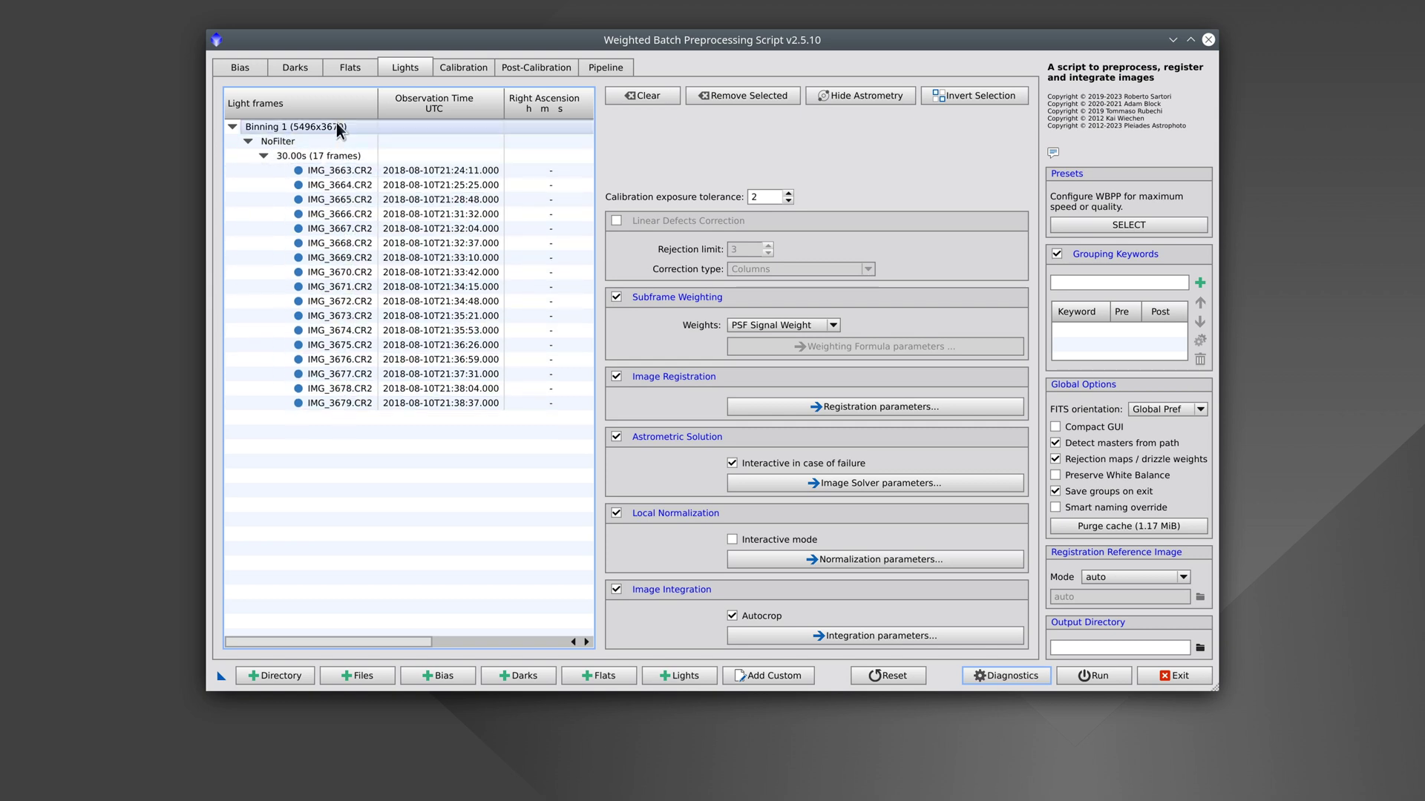
Browse the Darks and Bias lists, ending on the 17 NoFilter 30-second lights
left_click(287, 70)
left_click(244, 68)
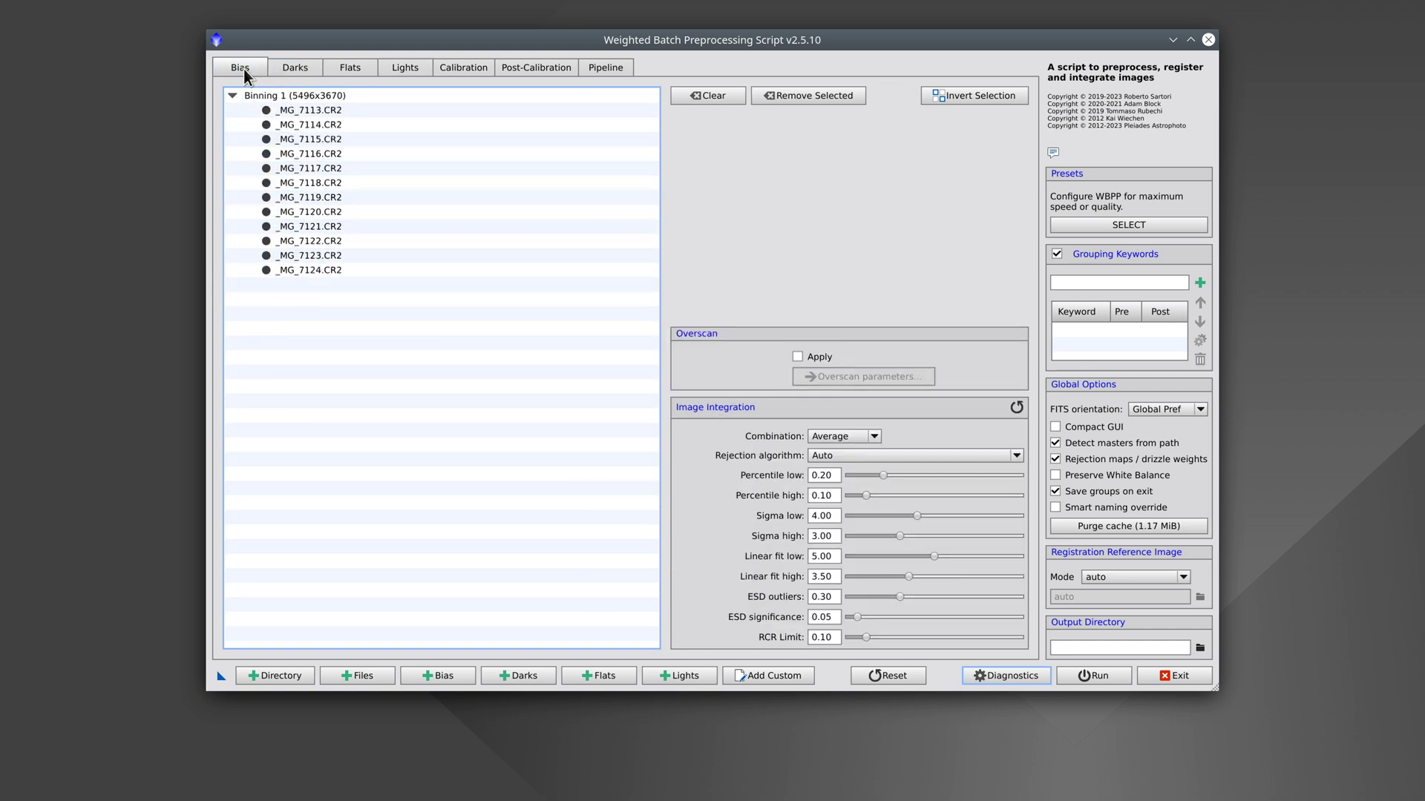
left_click(281, 66)
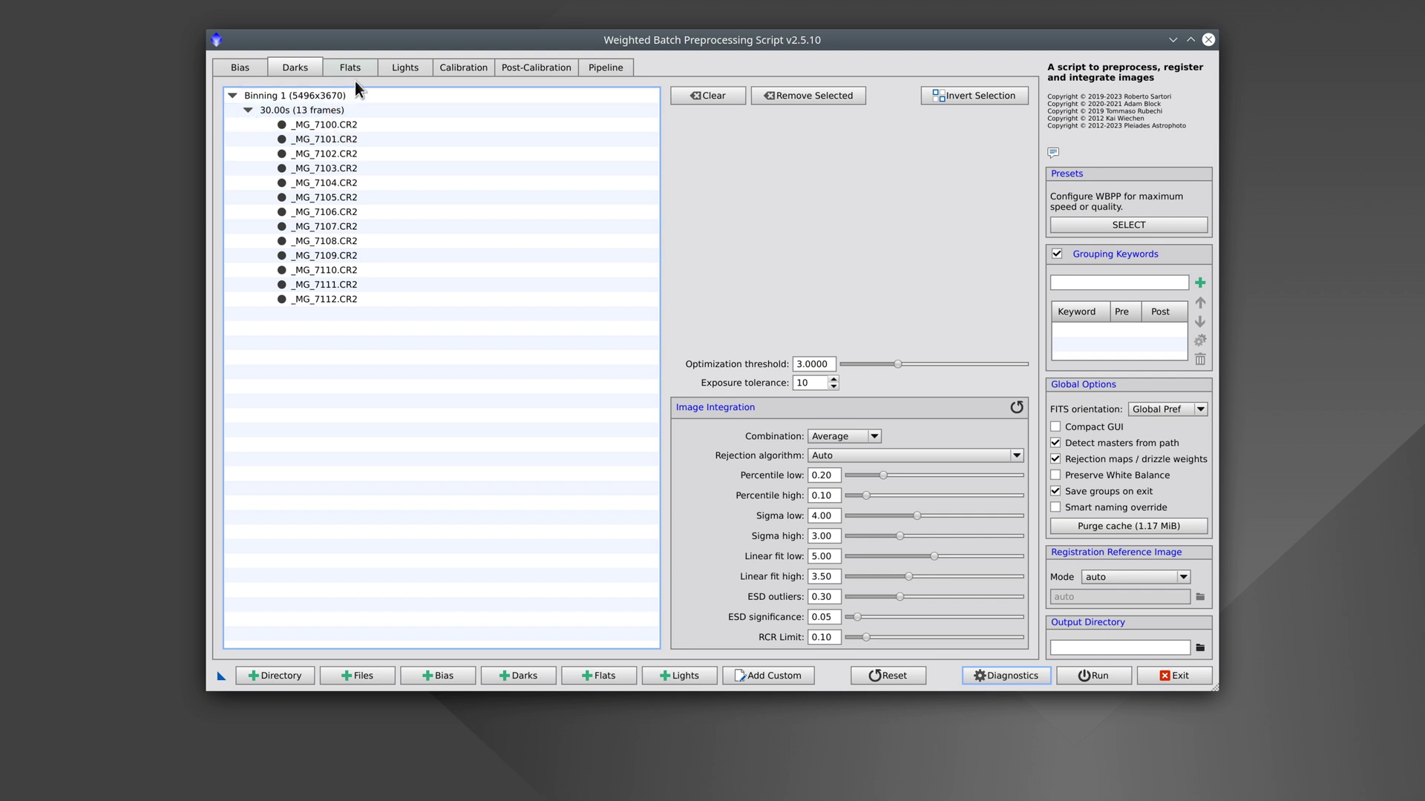
left_click(405, 67)
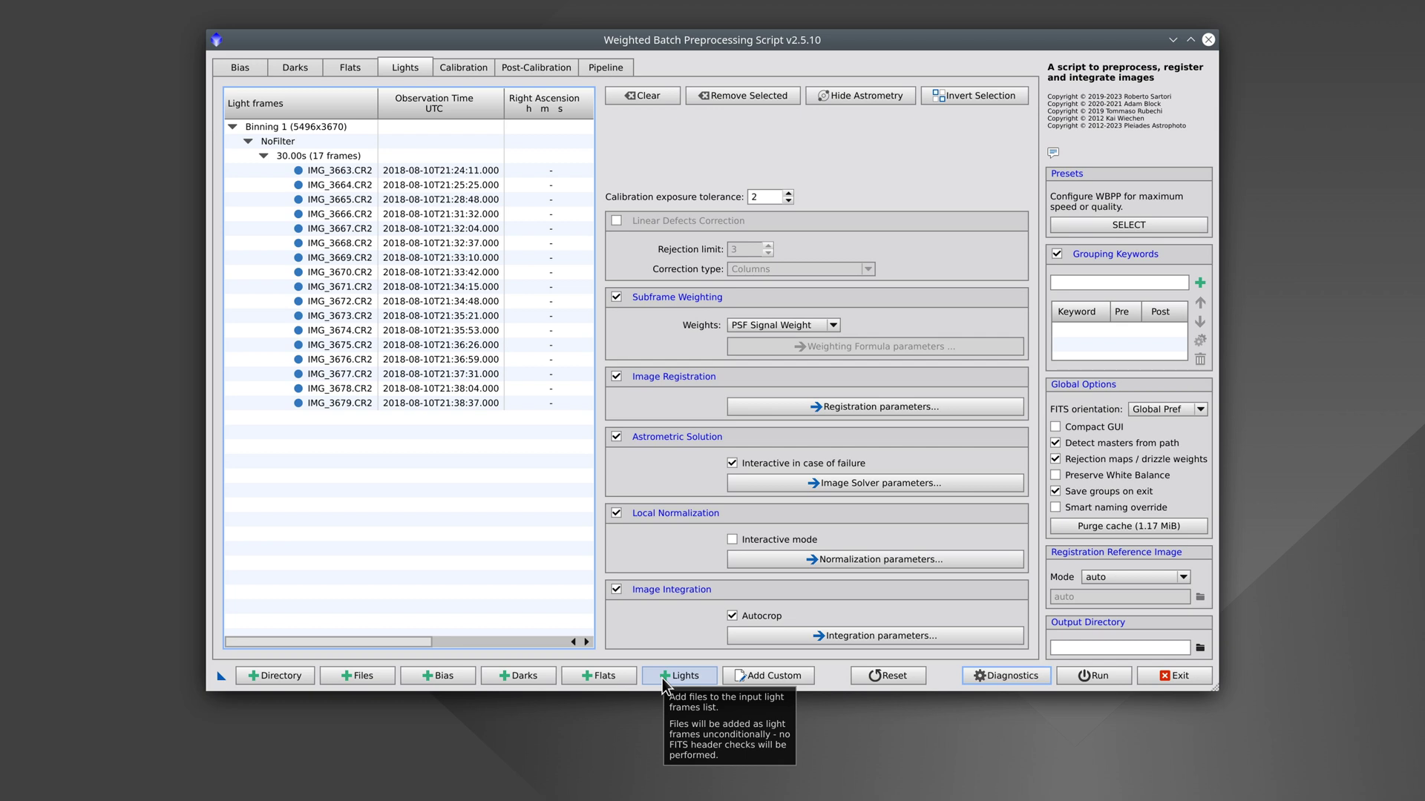
Disable image integration, local normalization, astrometric solution, image registration and subframe weighting
left_click(616, 590)
left_click(615, 513)
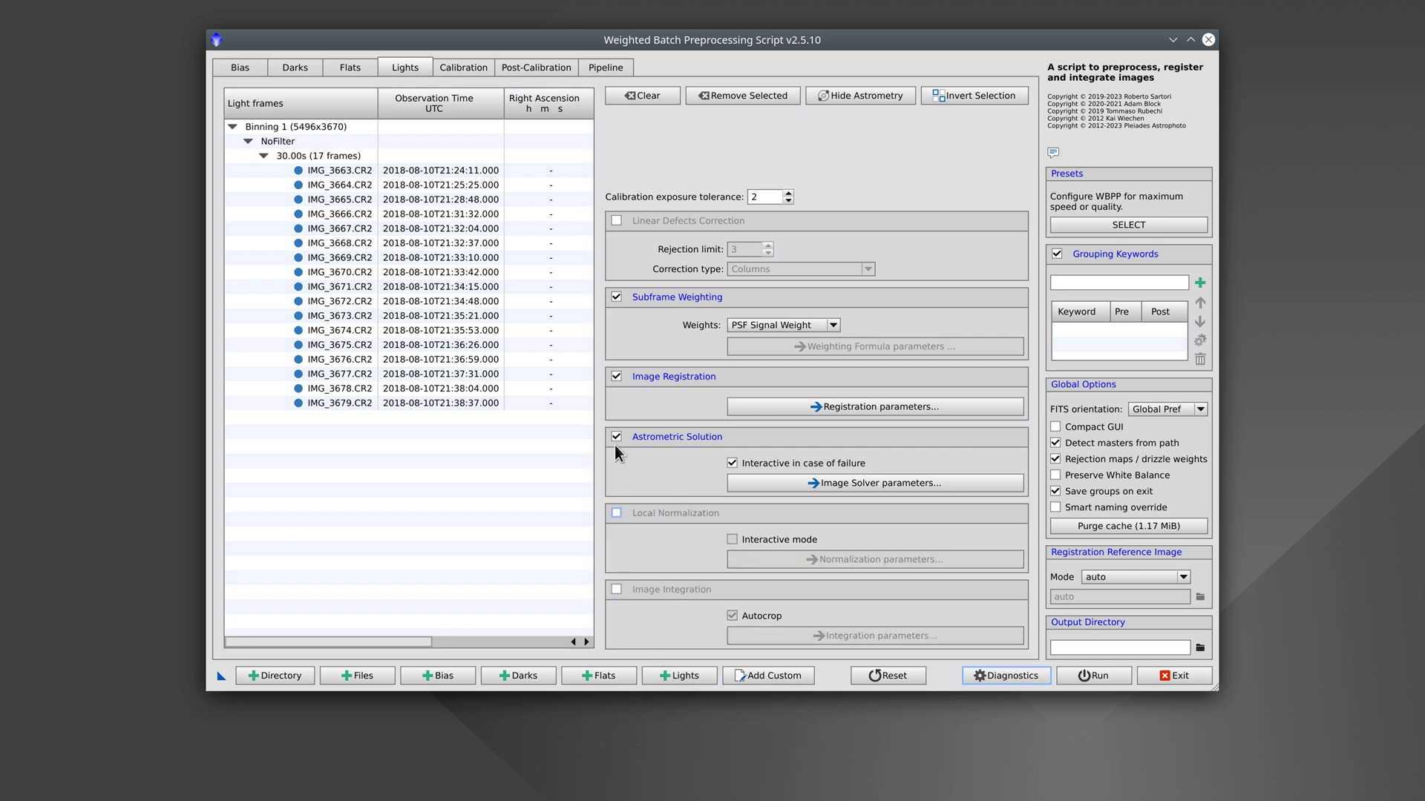
left_click(616, 437)
left_click(616, 377)
left_click(616, 297)
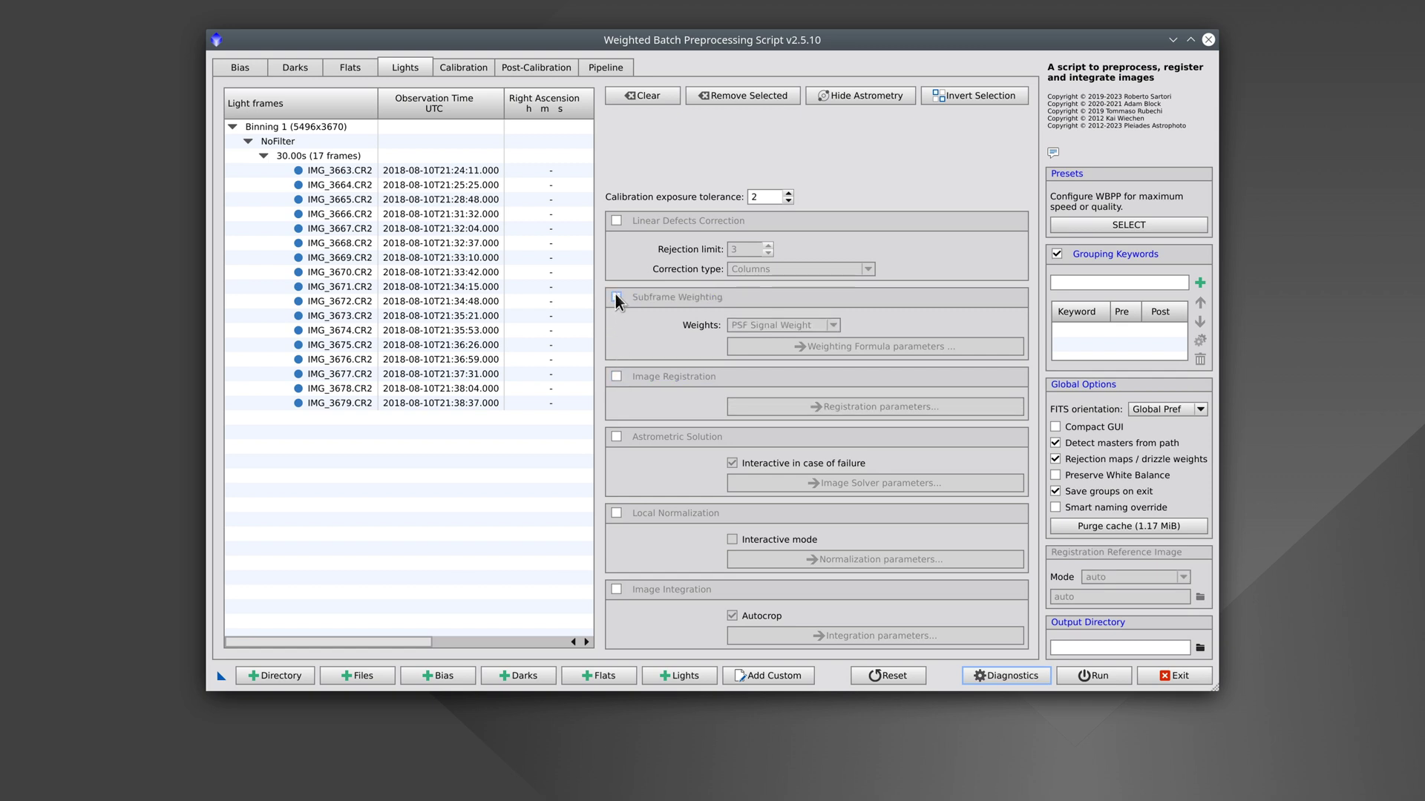
Mark the MilkyWay light group as CFA images, leaving camera white balance preservation off
left_click(466, 68)
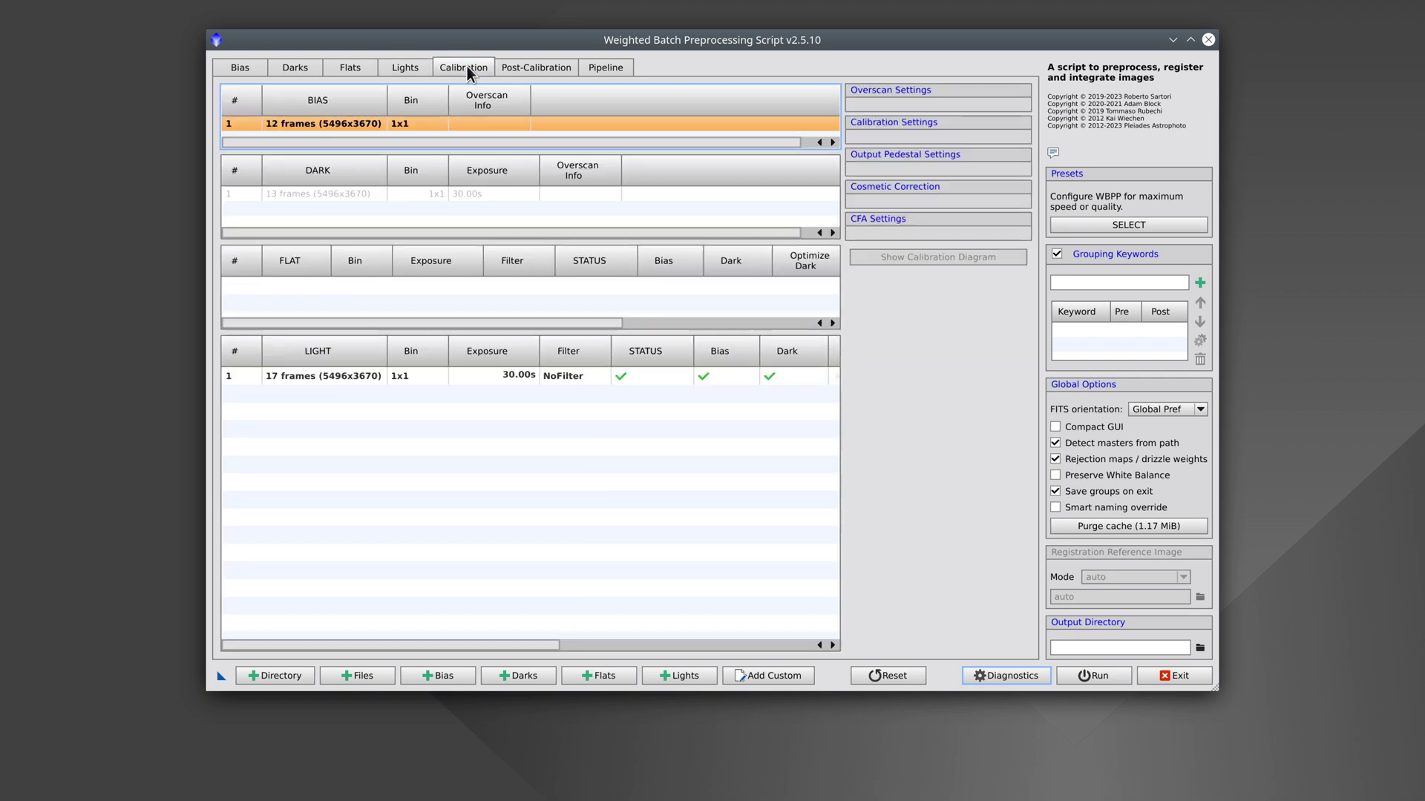
left_click(399, 376)
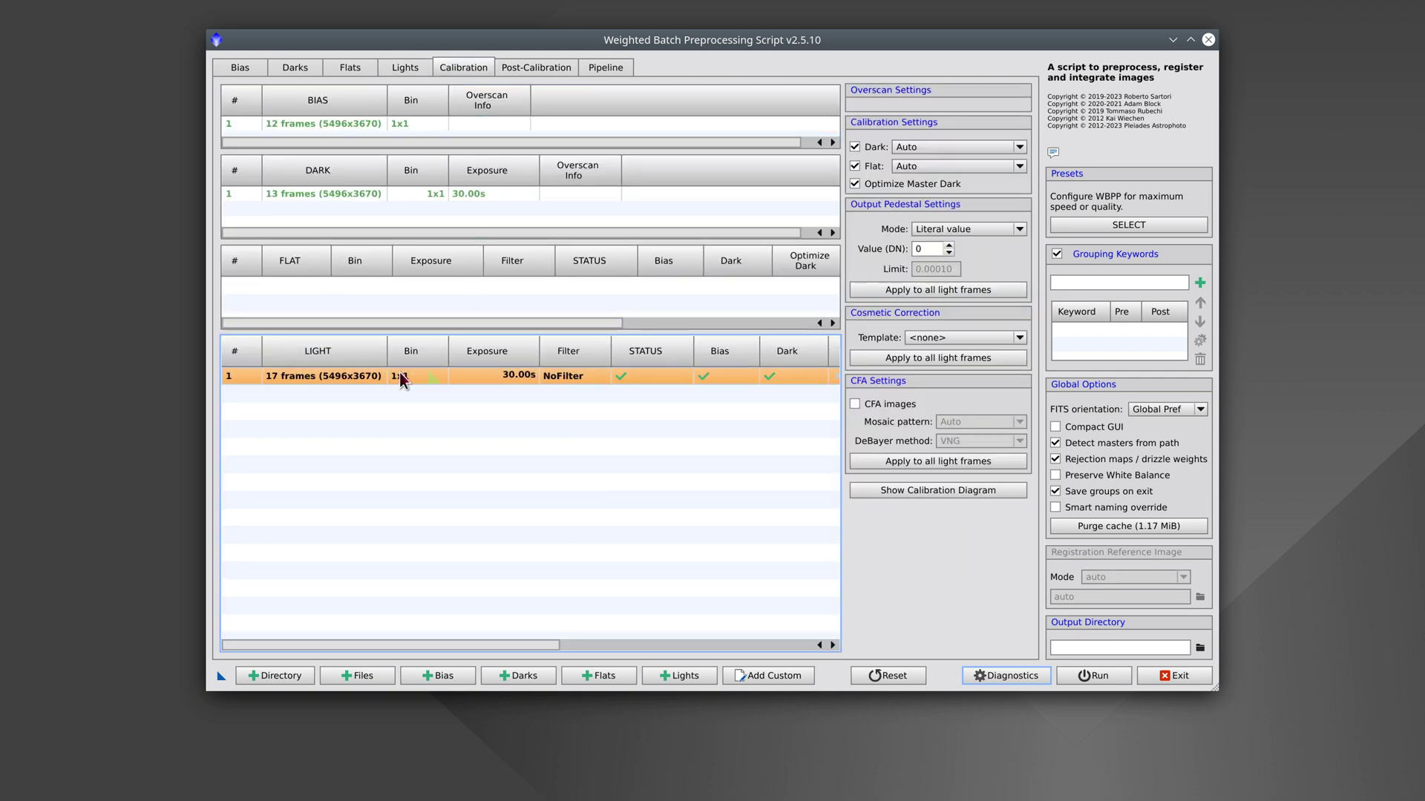
left_click(856, 405)
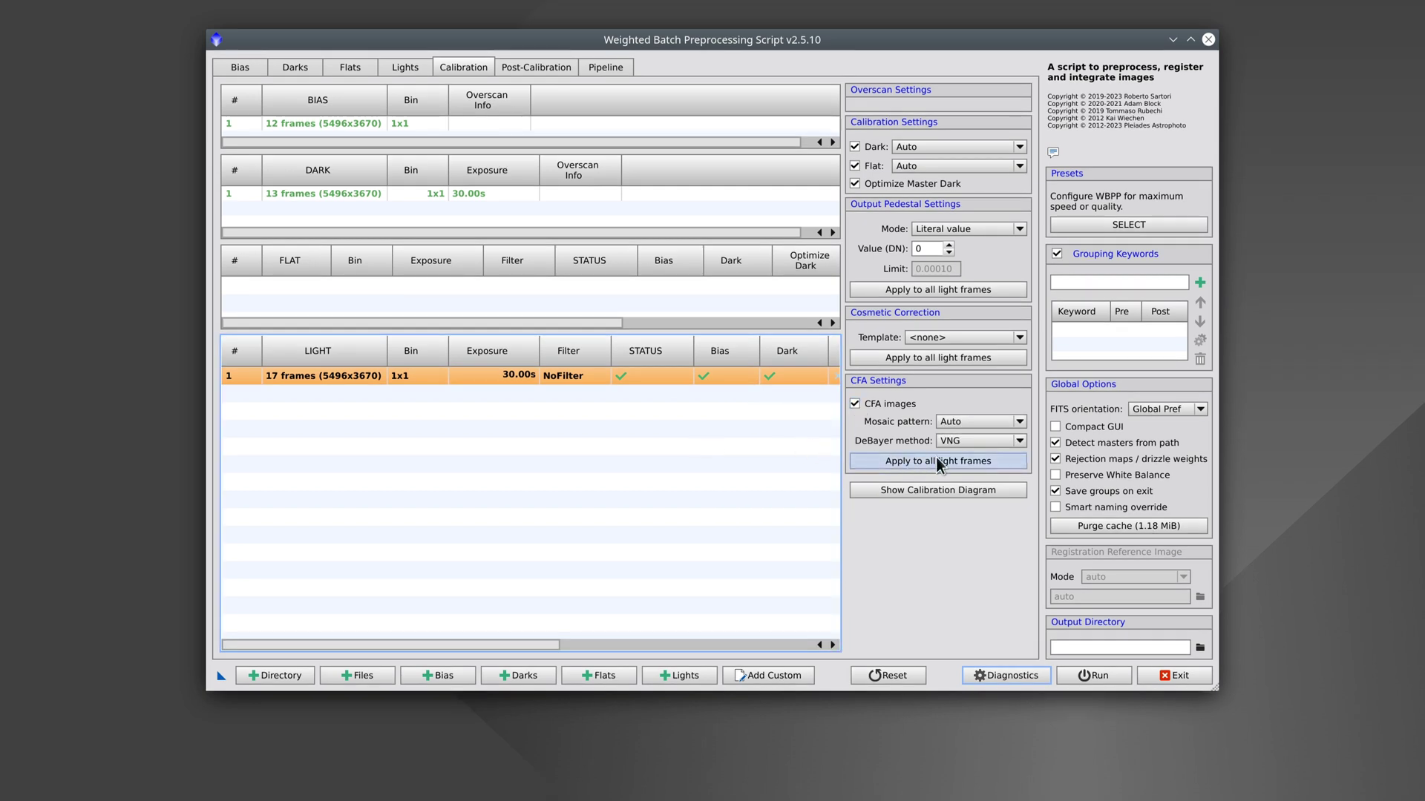
left_click(1056, 477)
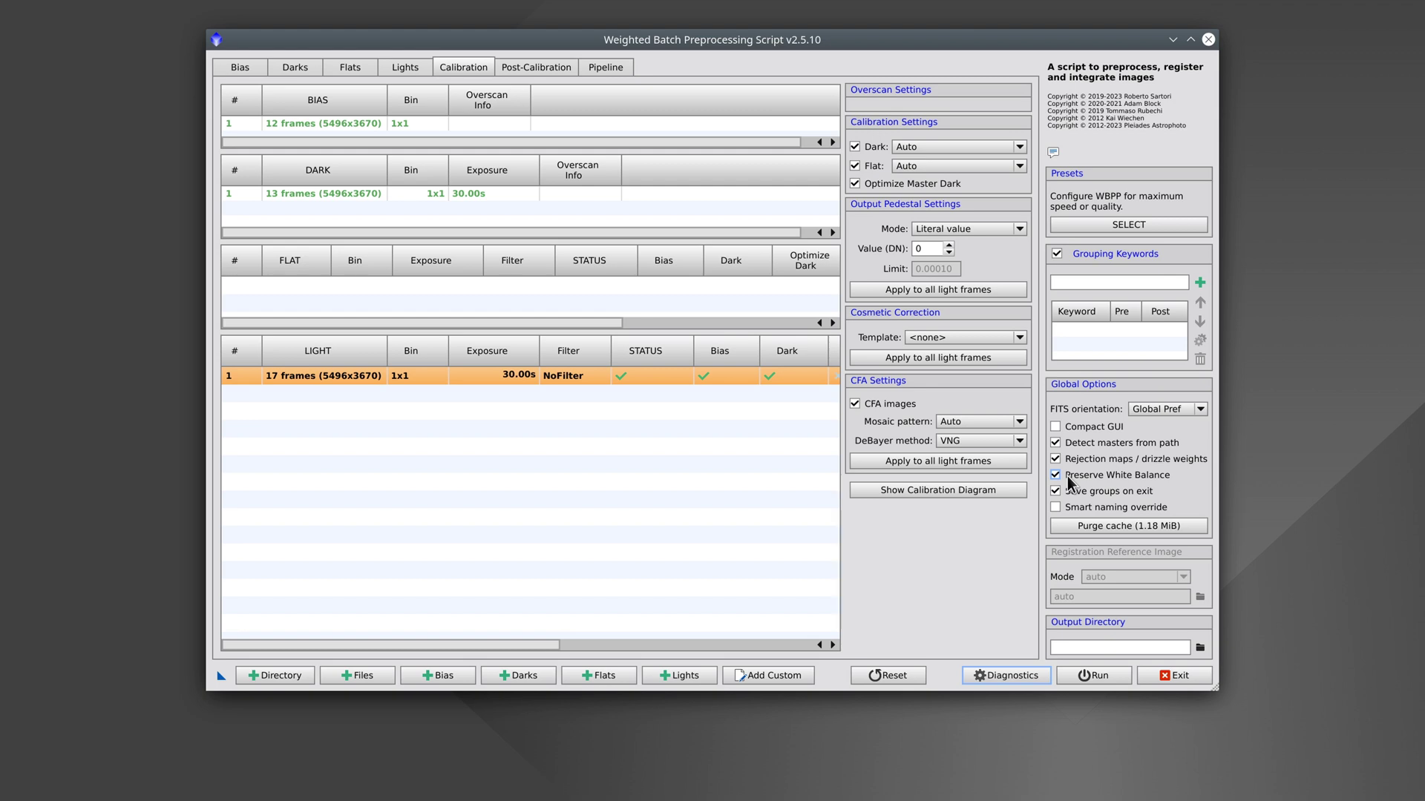
left_click(1068, 477)
Check the light group's post-calibration settings, output to a new MilkyWay/WBPP folder, and run
left_click(536, 68)
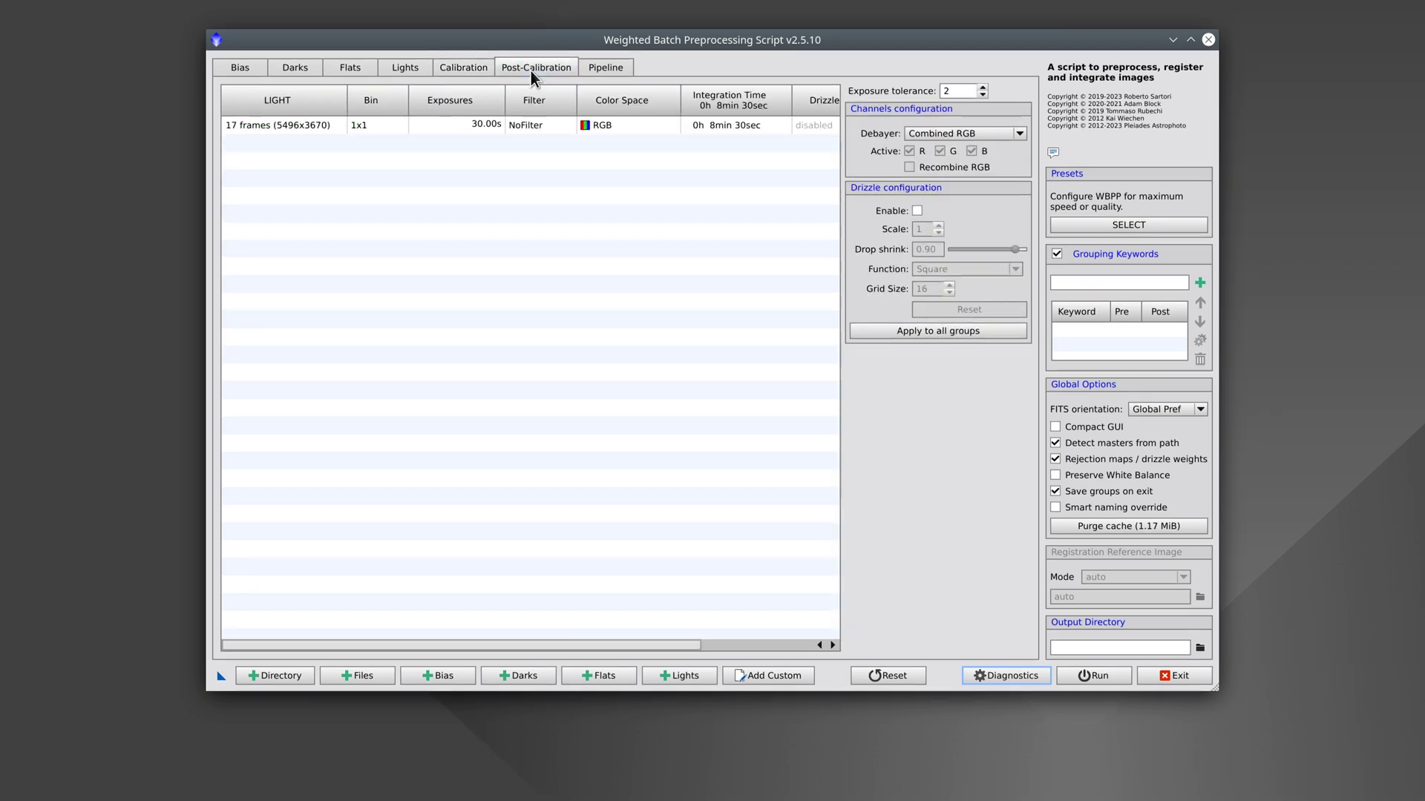
left_click(536, 128)
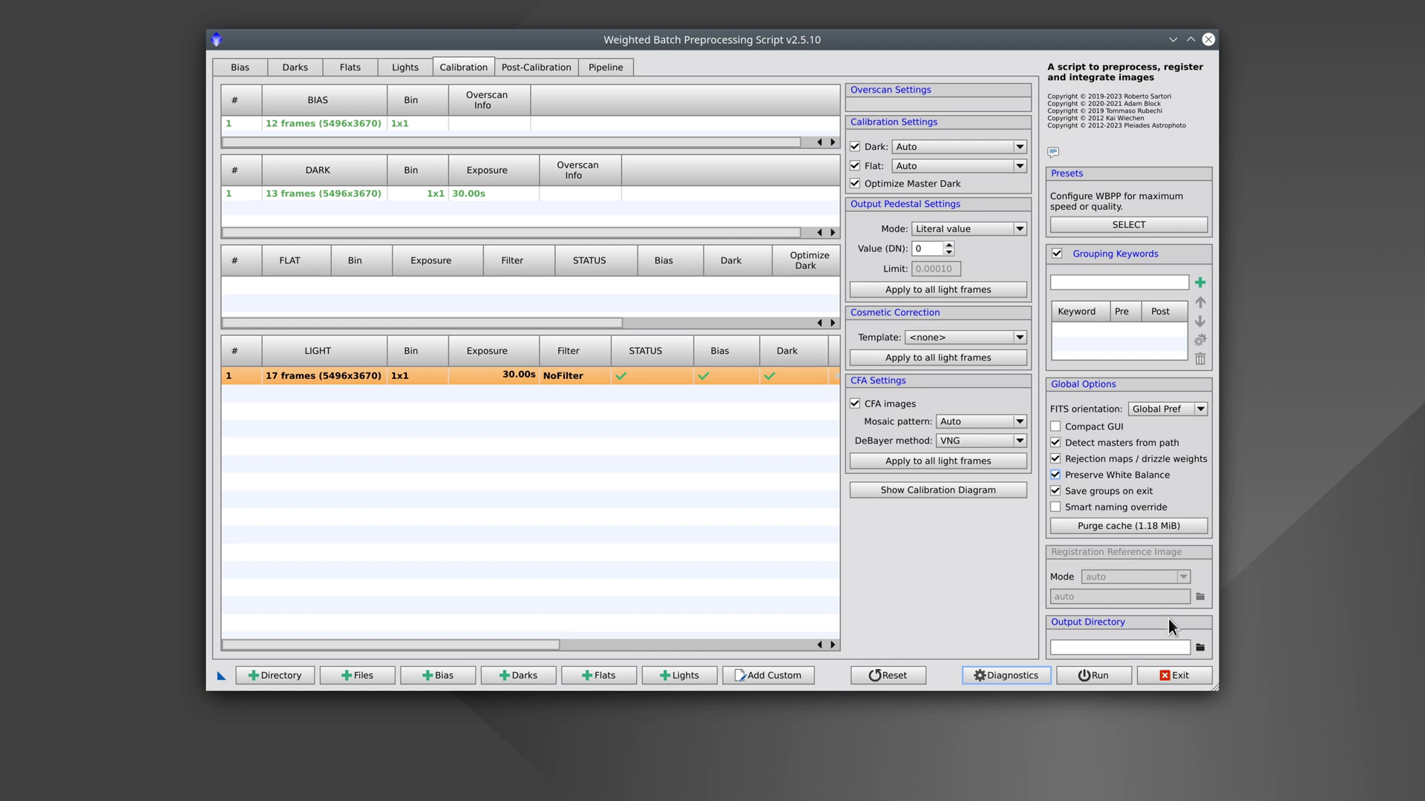
left_click(1200, 648)
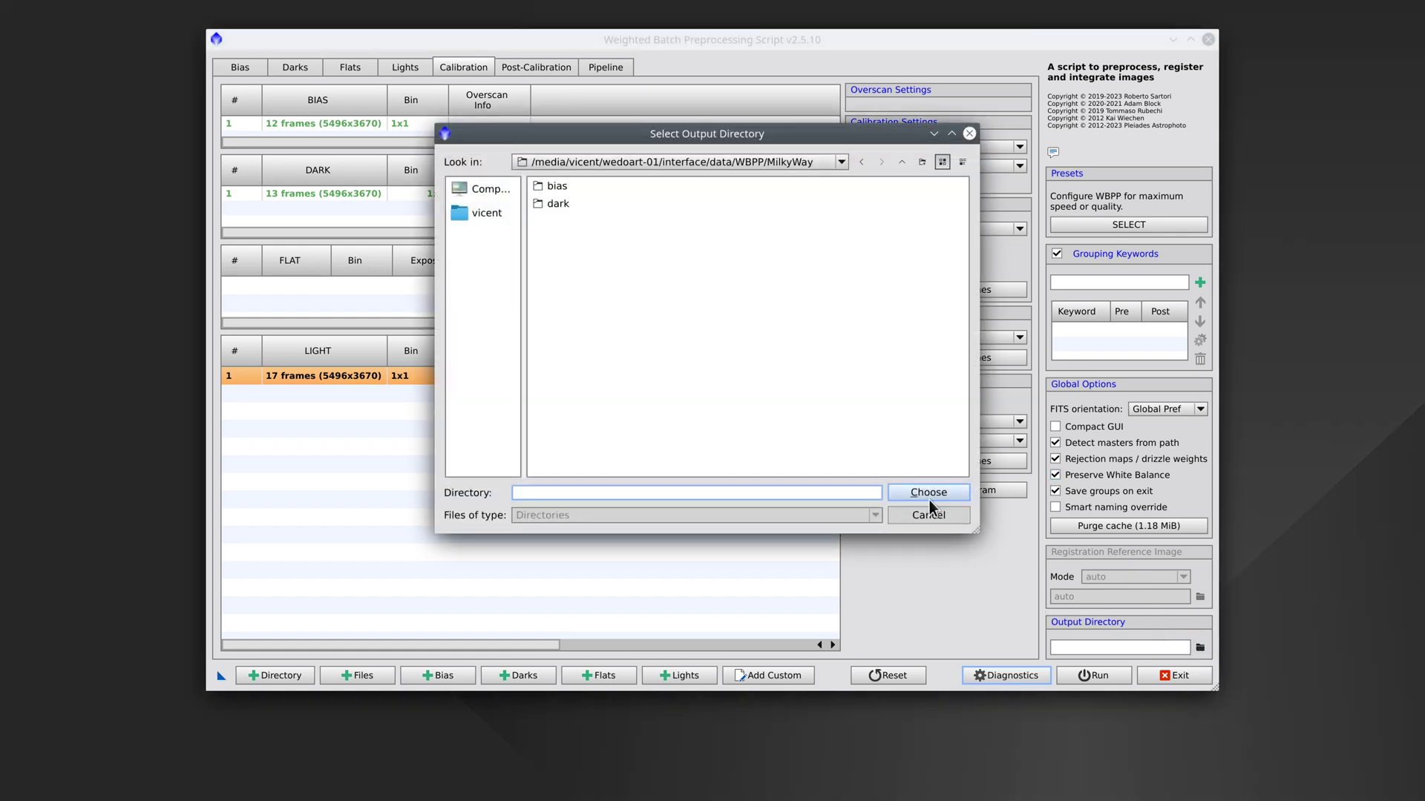
left_click(922, 162)
type("WBPP")
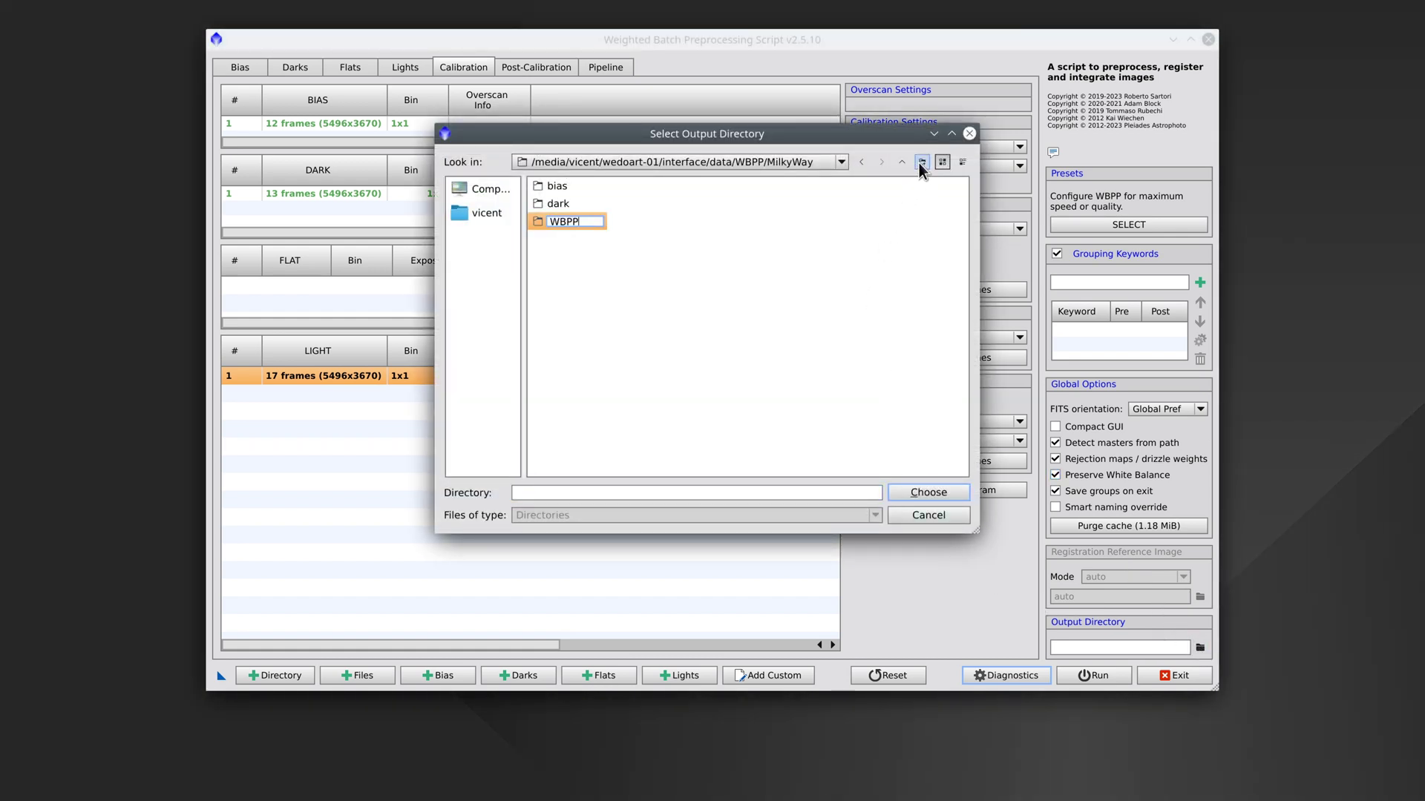
key("Return")
key("Return")
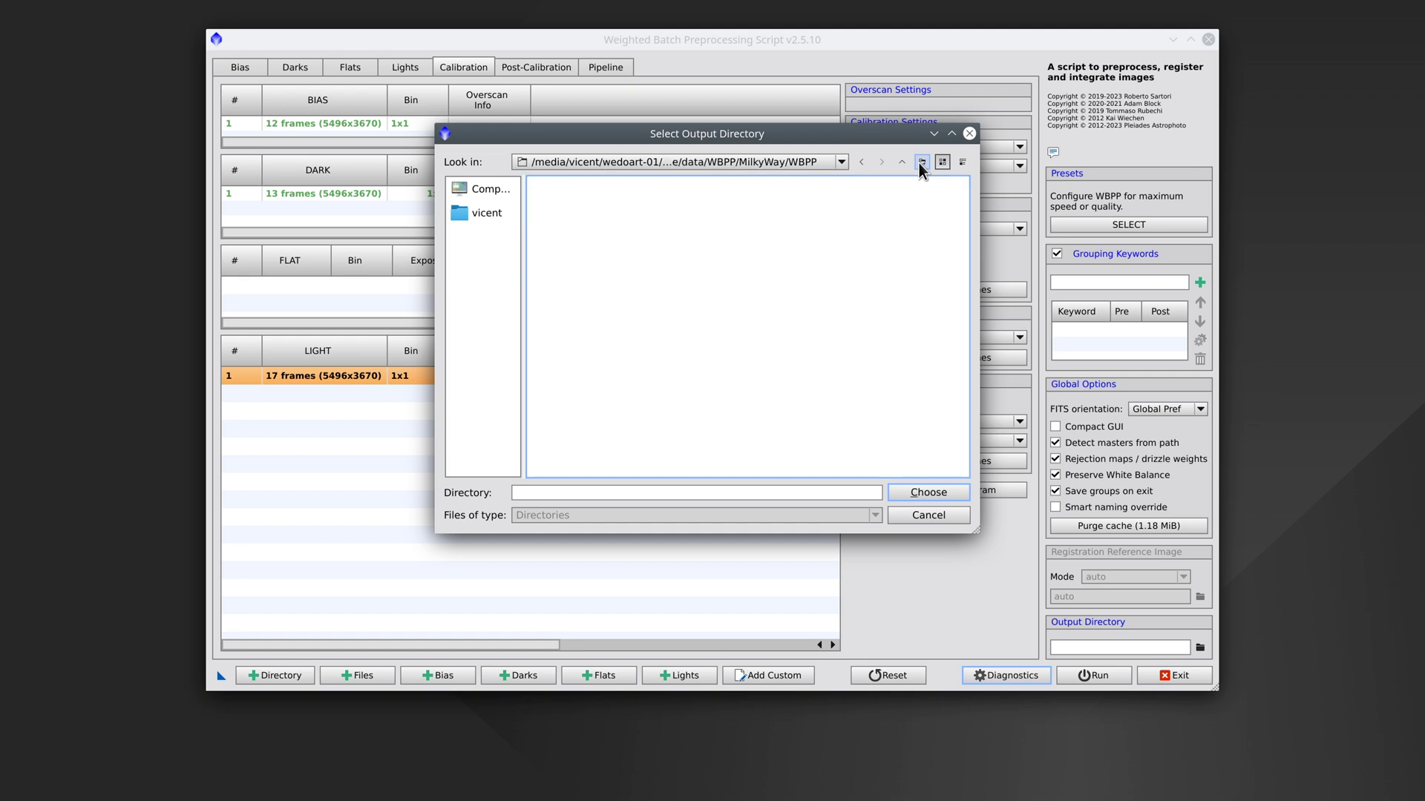
left_click(917, 492)
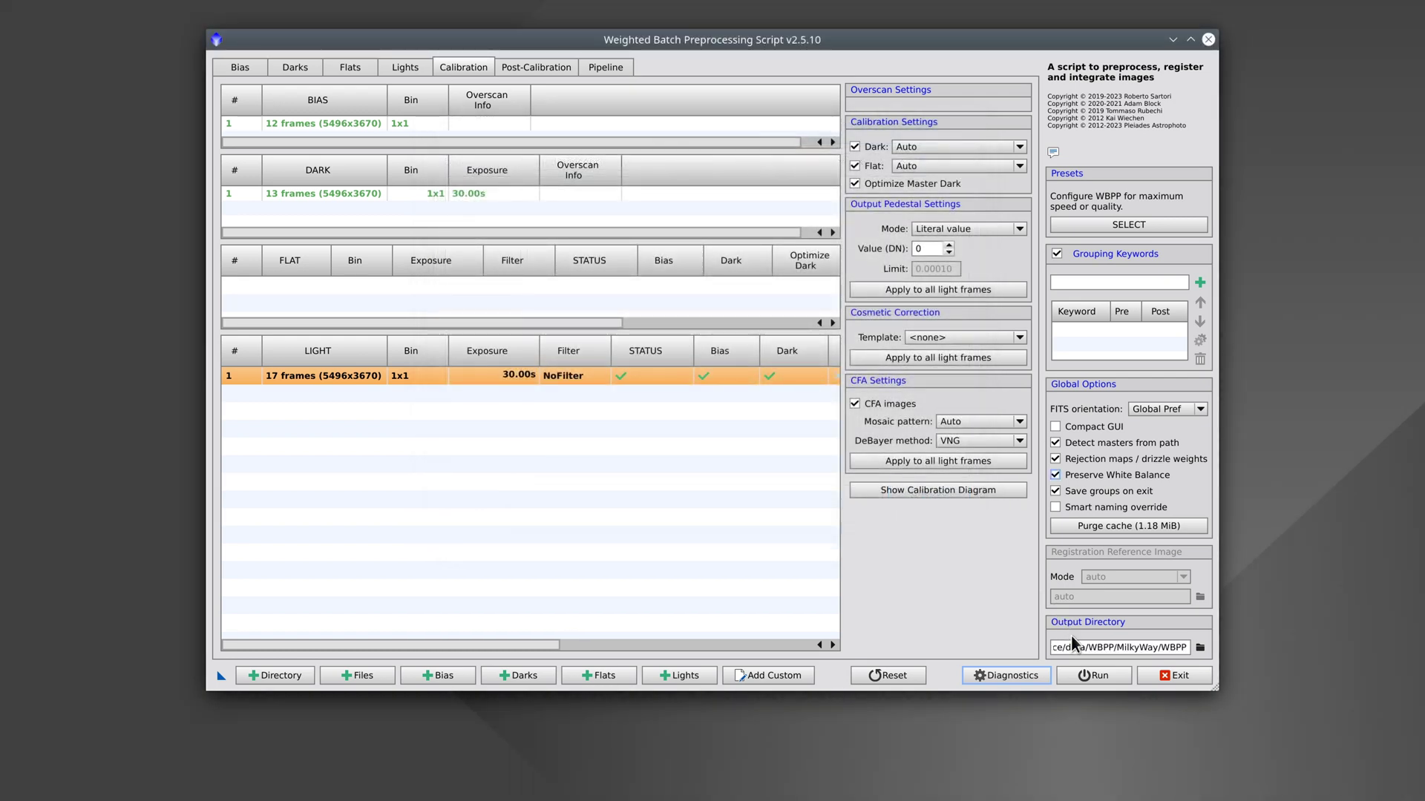
left_click(1091, 675)
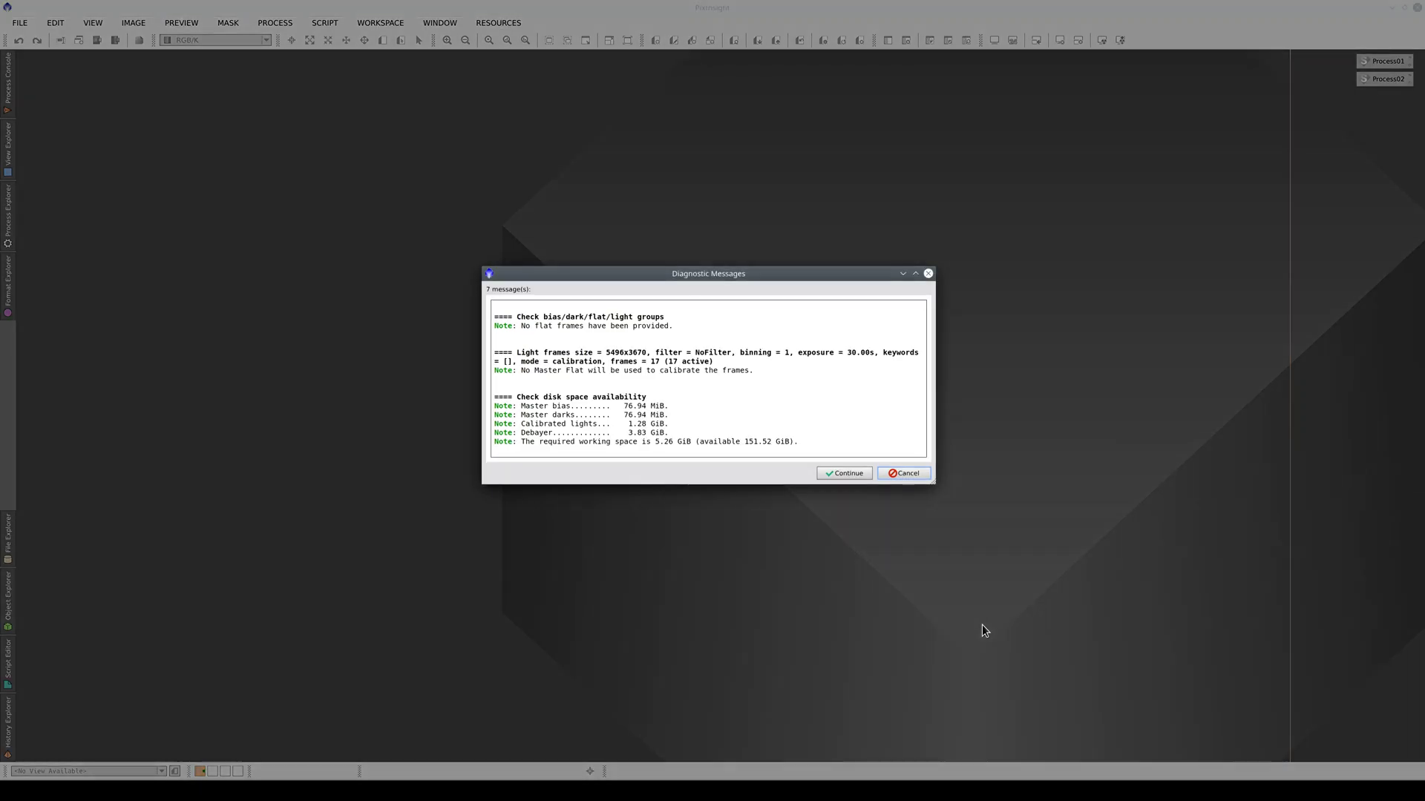
Continue past the Diagnostic Messages so WBPP execution begins
left_click(846, 474)
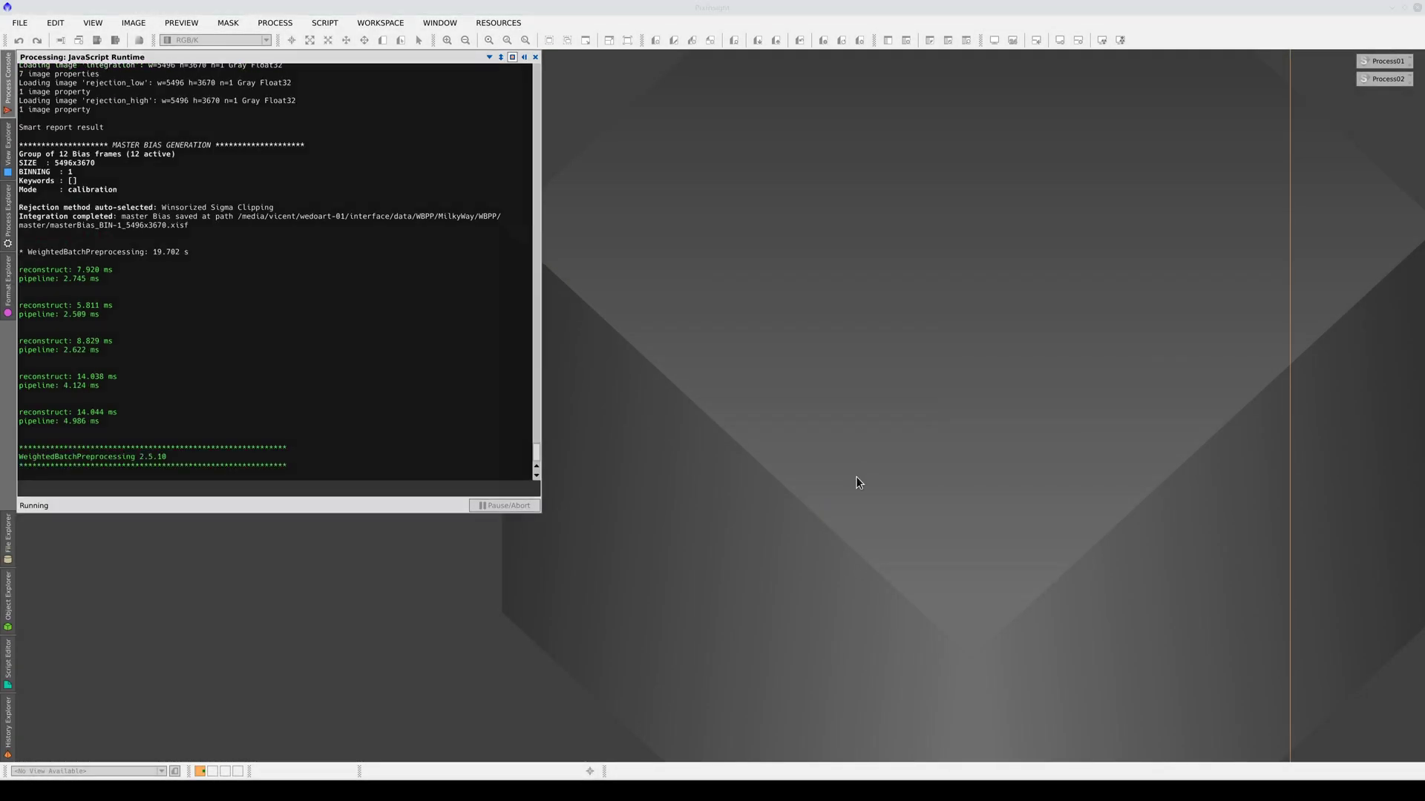